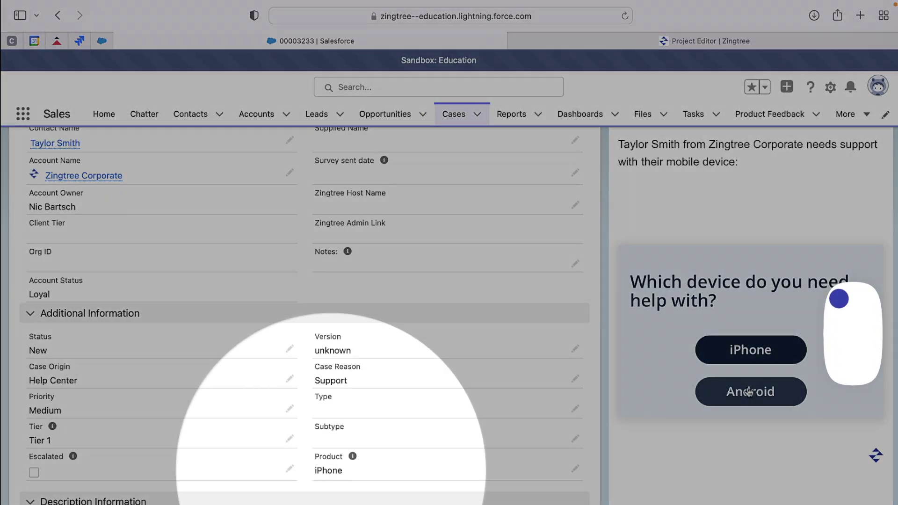
- Answer the script's device question with iPhone after trying Android and restarting
left_click(750, 392)
left_click(702, 248)
left_click(738, 350)
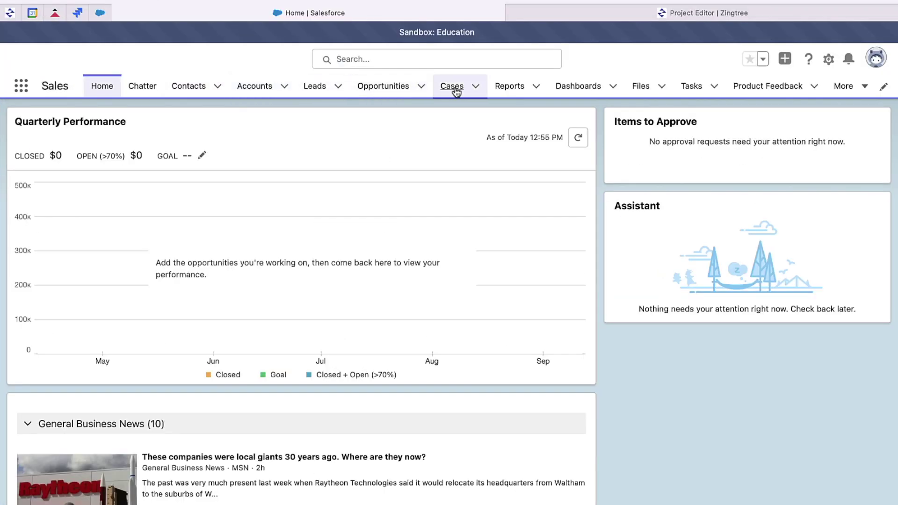
- Reopen case 00003233 from Cases and scroll down to its Product field
left_click(453, 88)
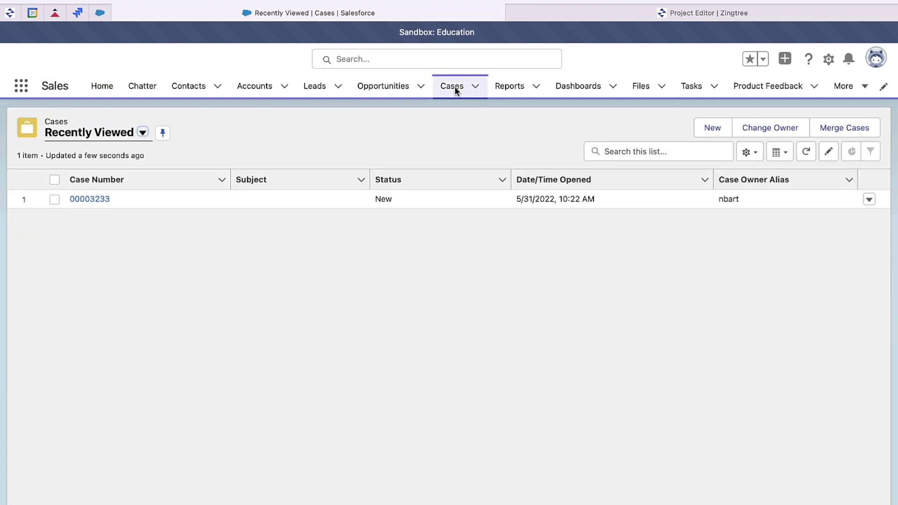
left_click(103, 202)
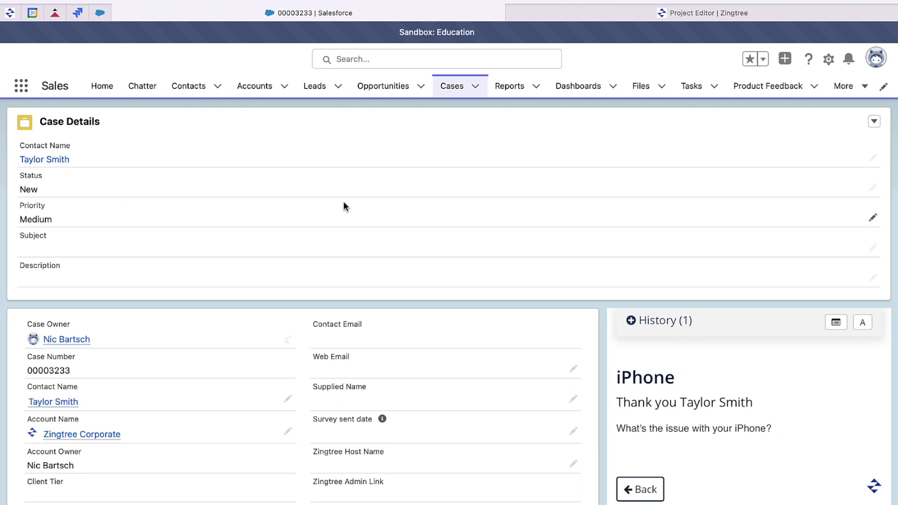
scroll(523, 250, "down", 3)
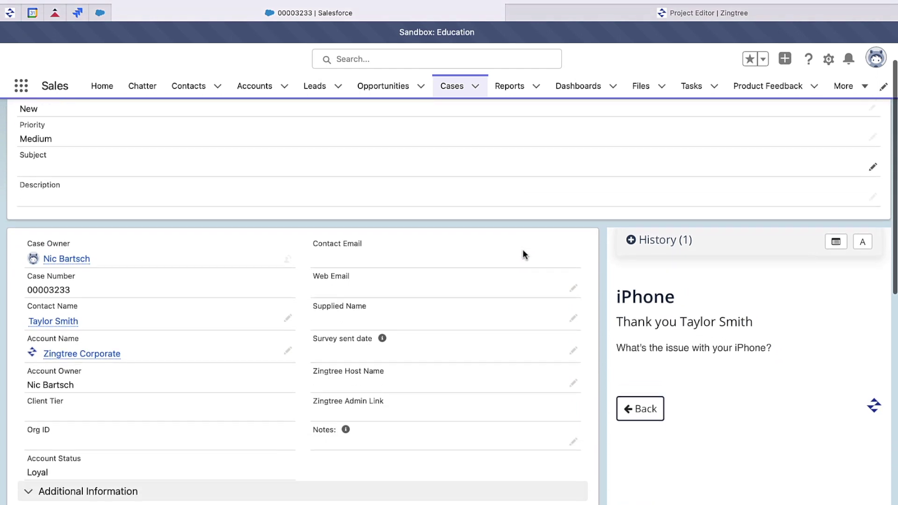
scroll(523, 254, "down", 3)
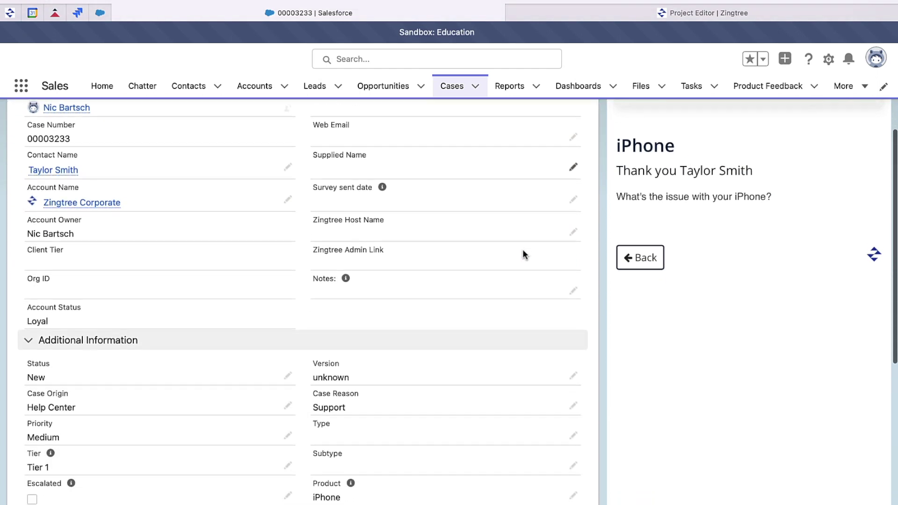
- Search the help center for 'Salesforce' and open the How to Integrate article's New User Experience instructions
left_click(347, 222)
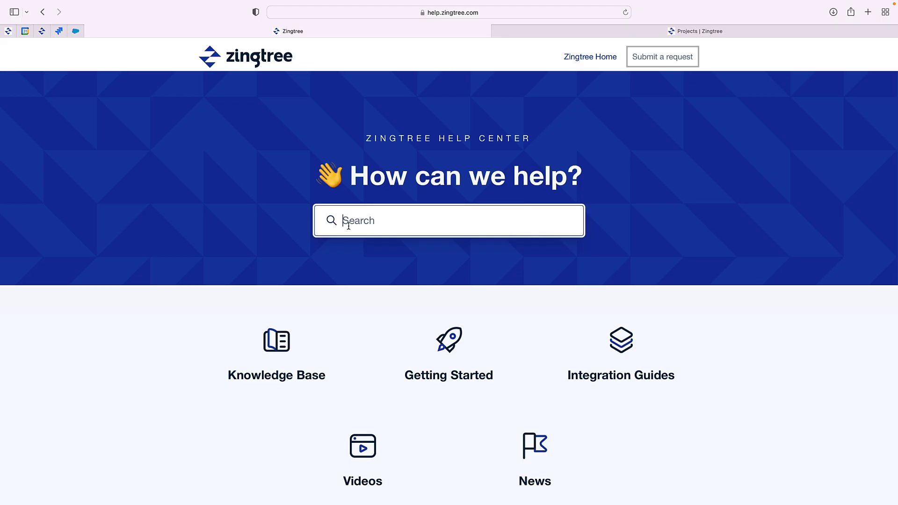
type("Salesforce")
key("Return")
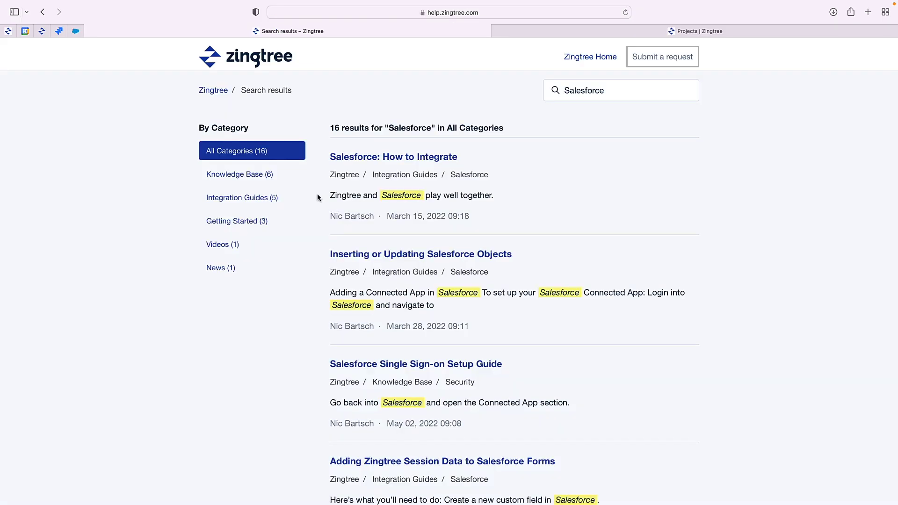
left_click(372, 157)
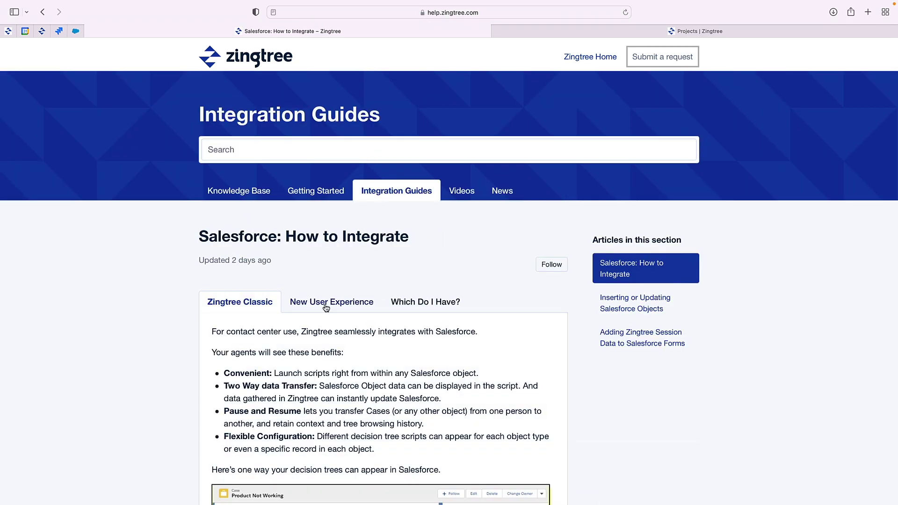
left_click(326, 307)
scroll(498, 379, "down", 10)
scroll(497, 380, "down", 3)
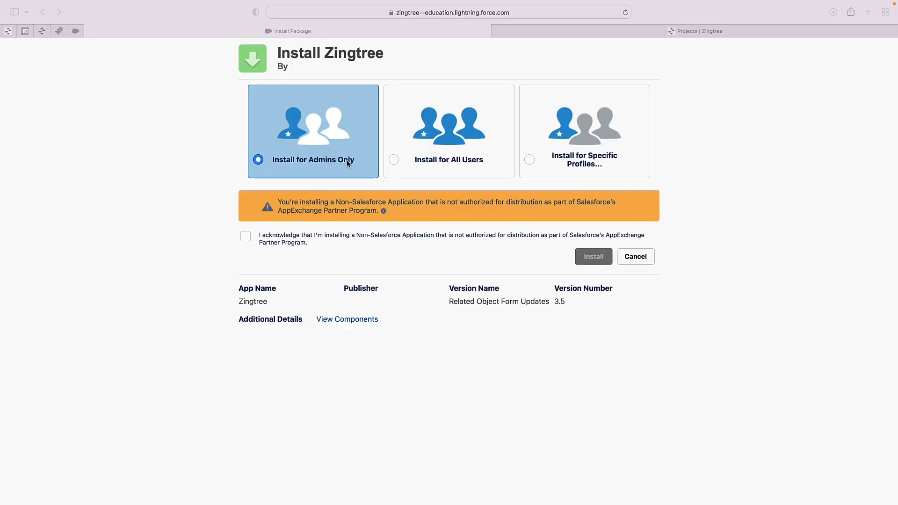
- Install the Zingtree package for all users, acknowledging the warning and granting zingtree.com access
left_click(395, 160)
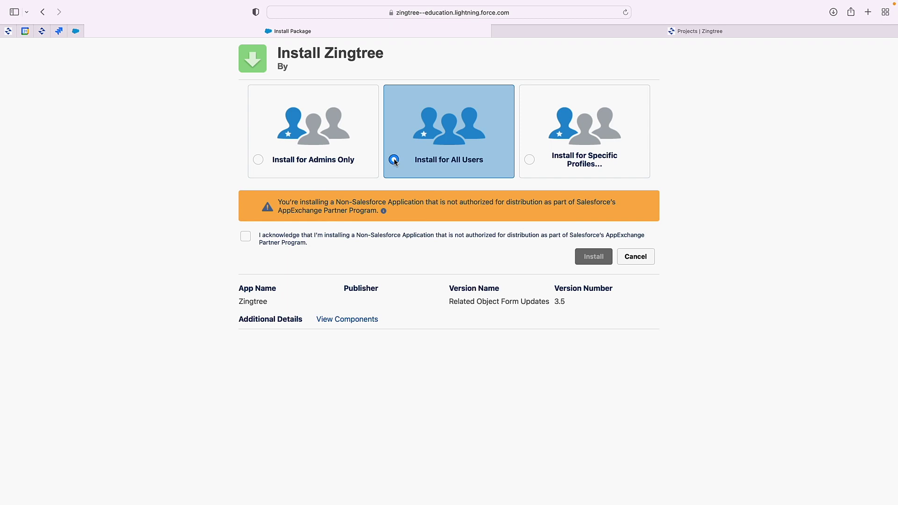
left_click(247, 237)
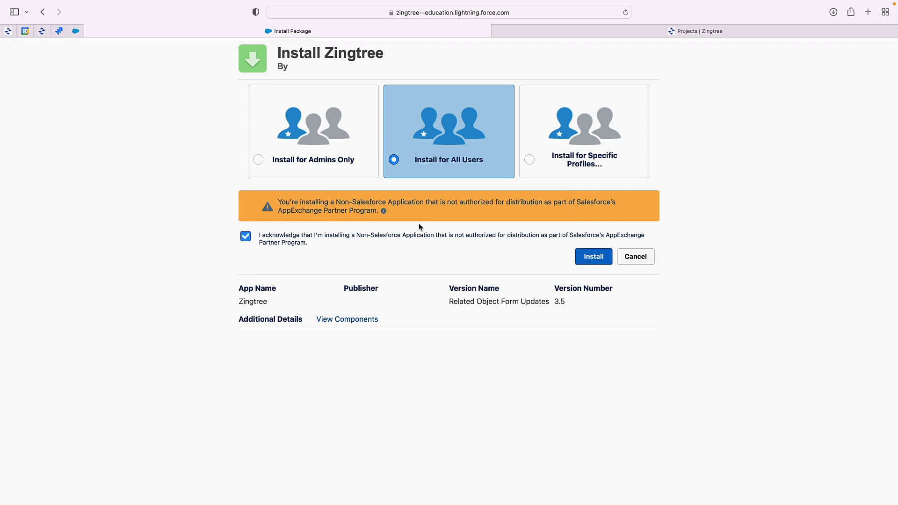
left_click(580, 257)
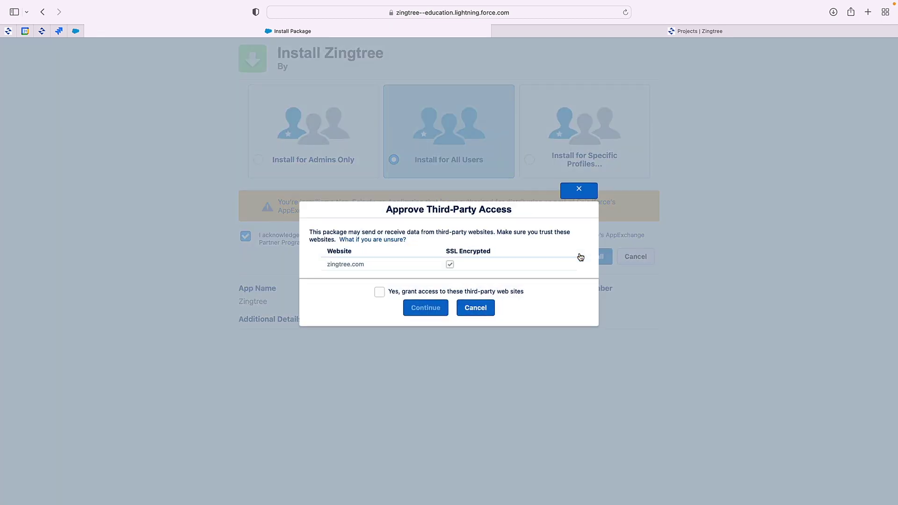
left_click(379, 293)
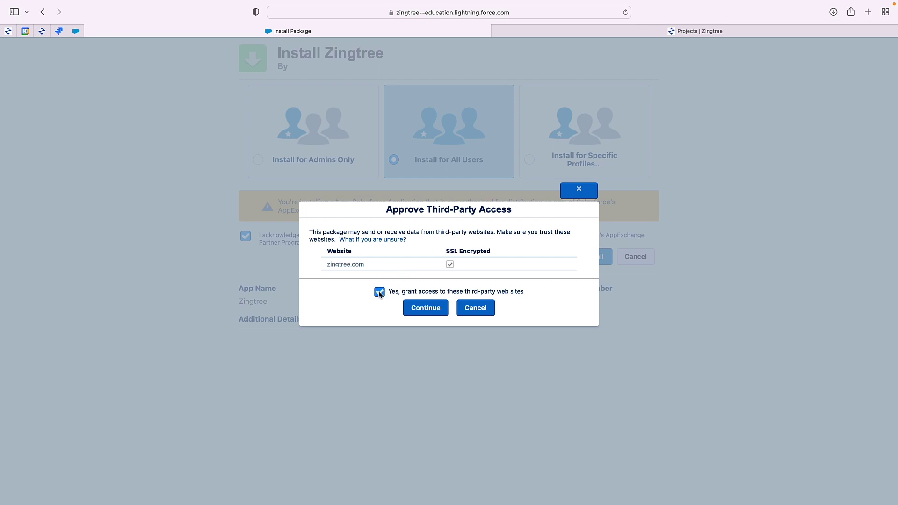
left_click(431, 312)
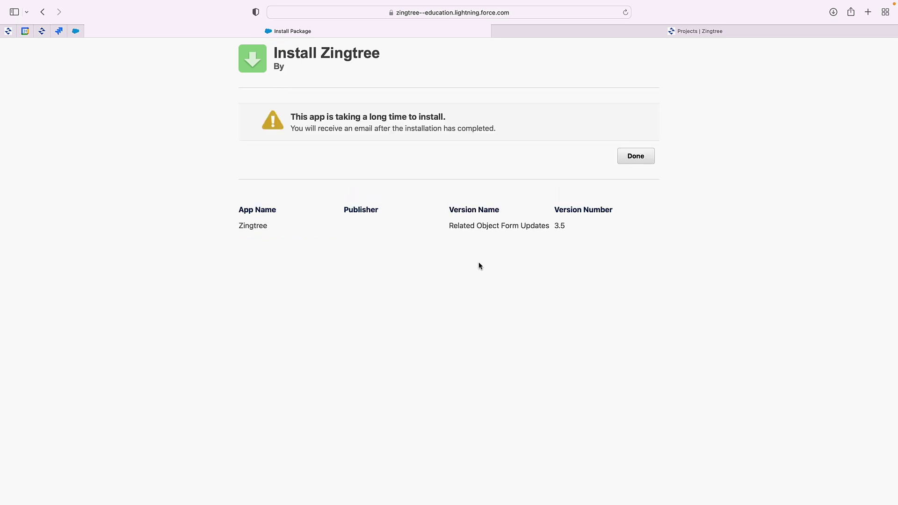
left_click(633, 163)
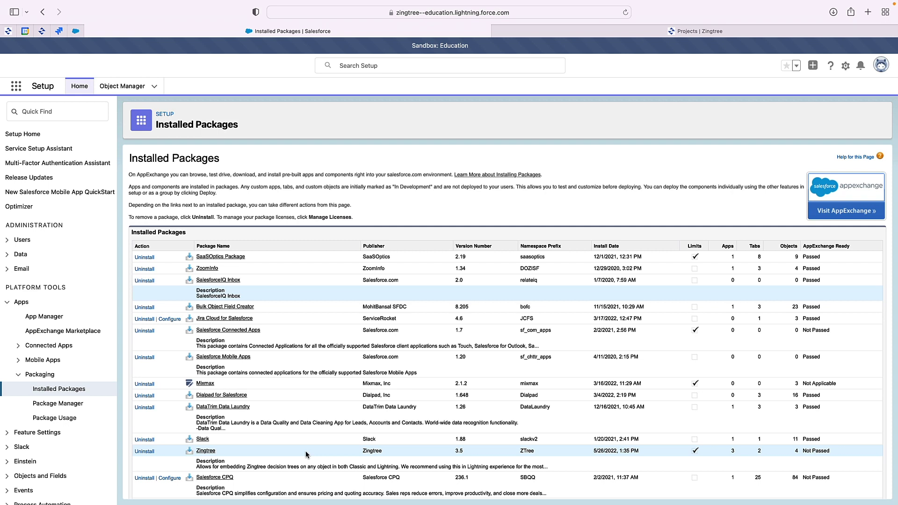
- Find the Zingtree app via App Launcher search 'Zingt' and show its Zingtree Configuration page
scroll(58, 122, "down", 1)
left_click(17, 89)
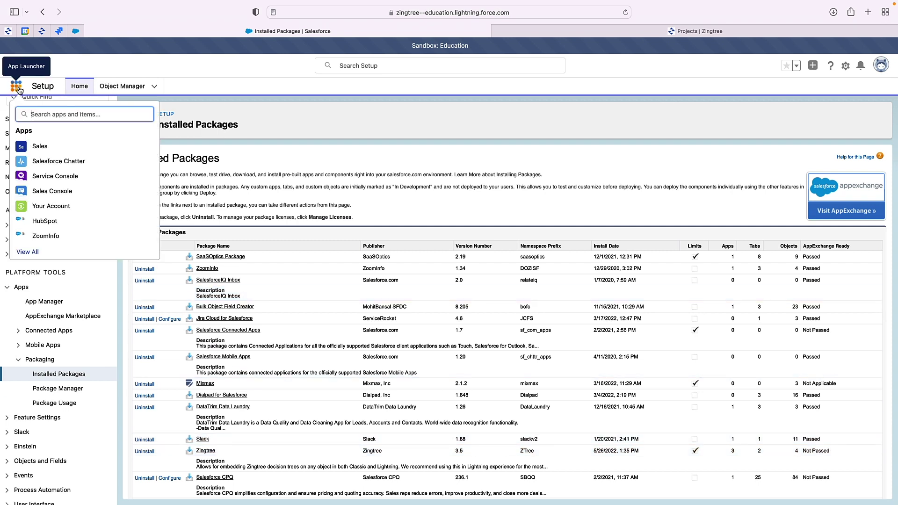
type("Zingt")
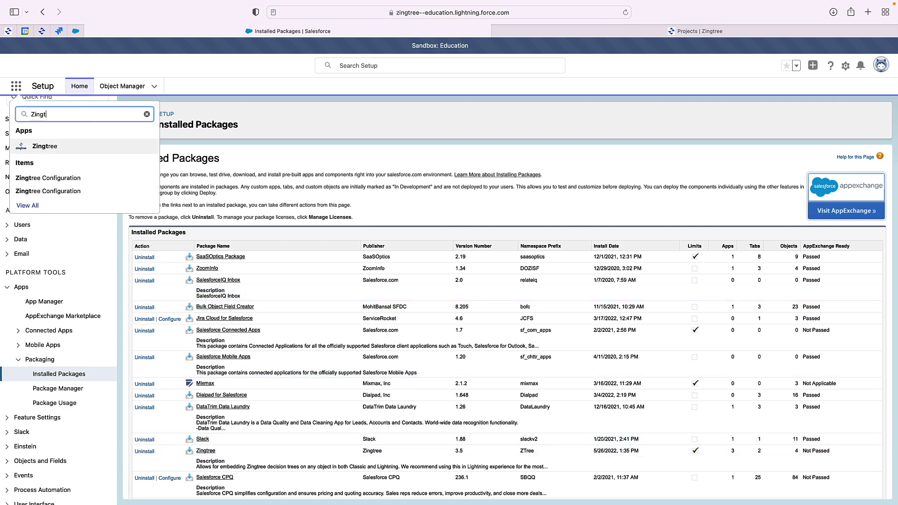
left_click(44, 150)
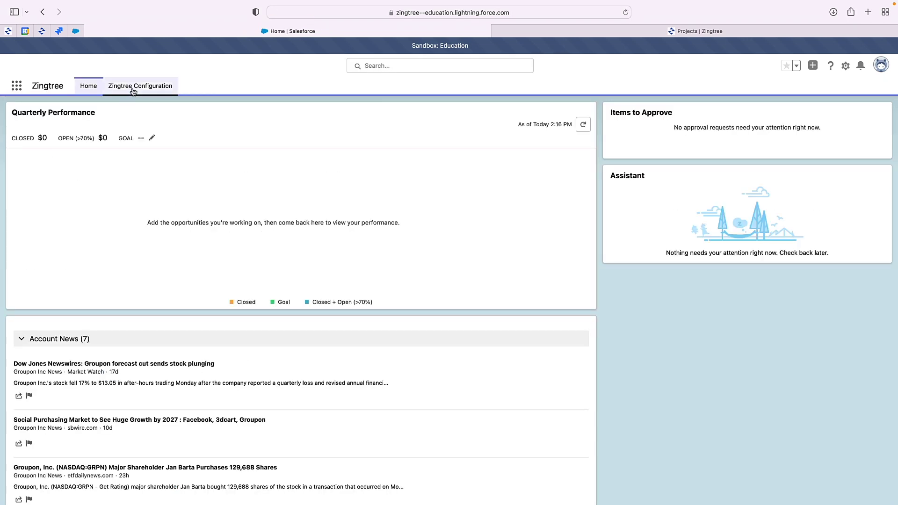
left_click(133, 89)
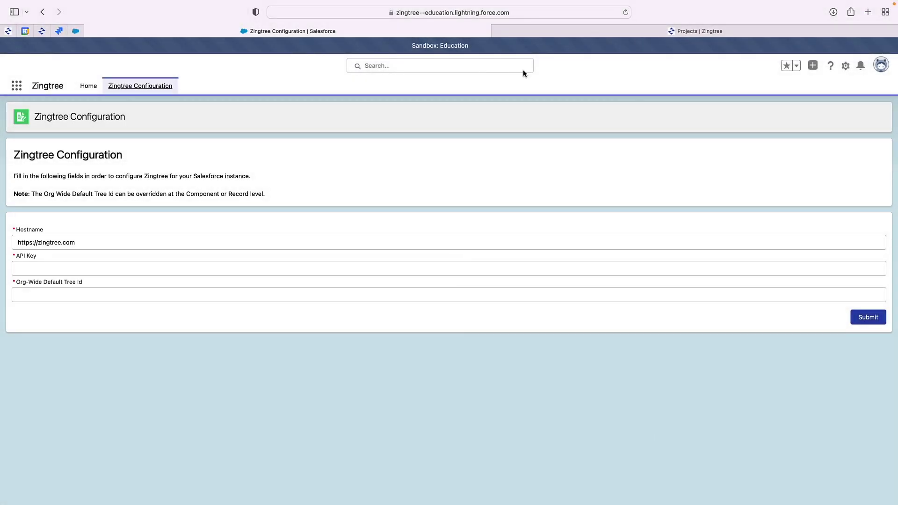
- Copy the organization's API key from Zingtree's Organizations & Billing > API & Data, then return to Salesforce
left_click(688, 33)
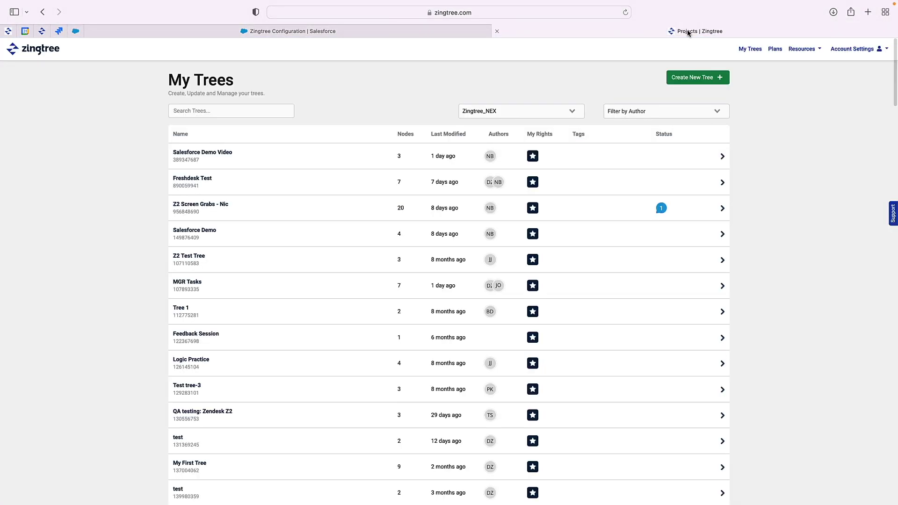
left_click(845, 56)
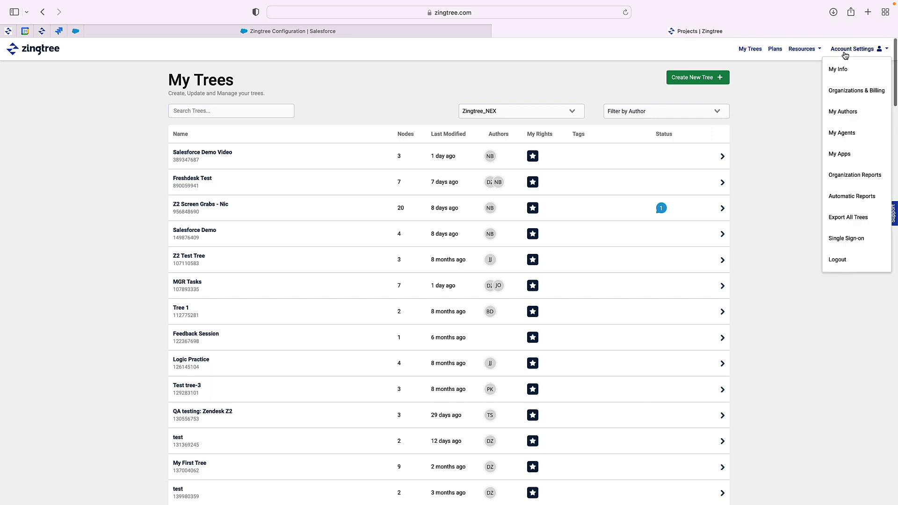
left_click(848, 91)
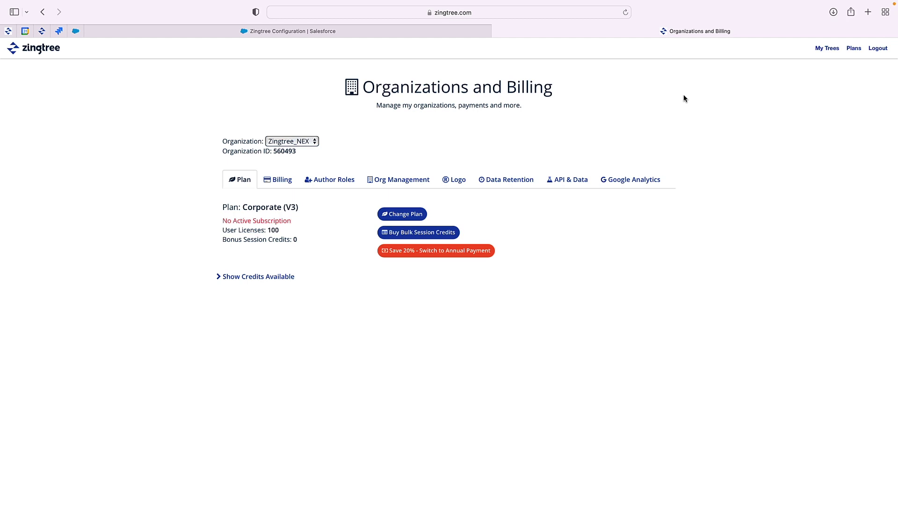
left_click(571, 181)
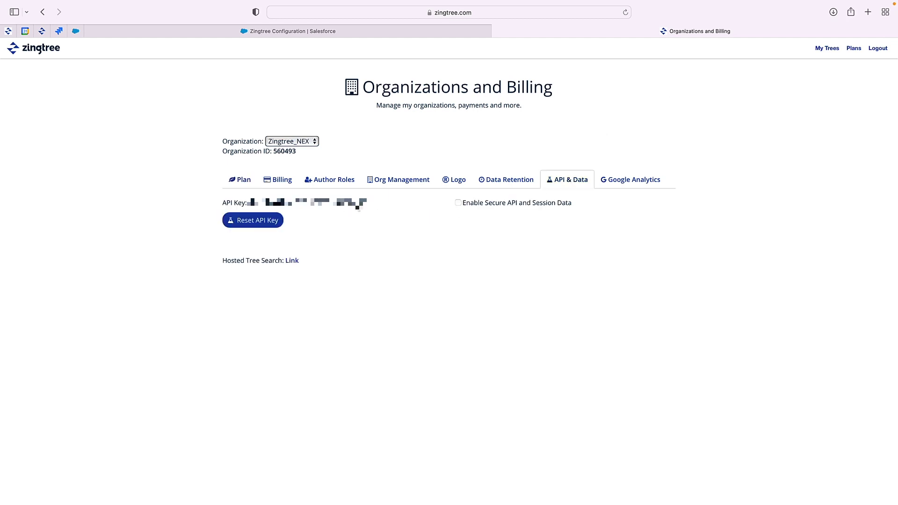
left_click_drag(372, 204, 246, 203)
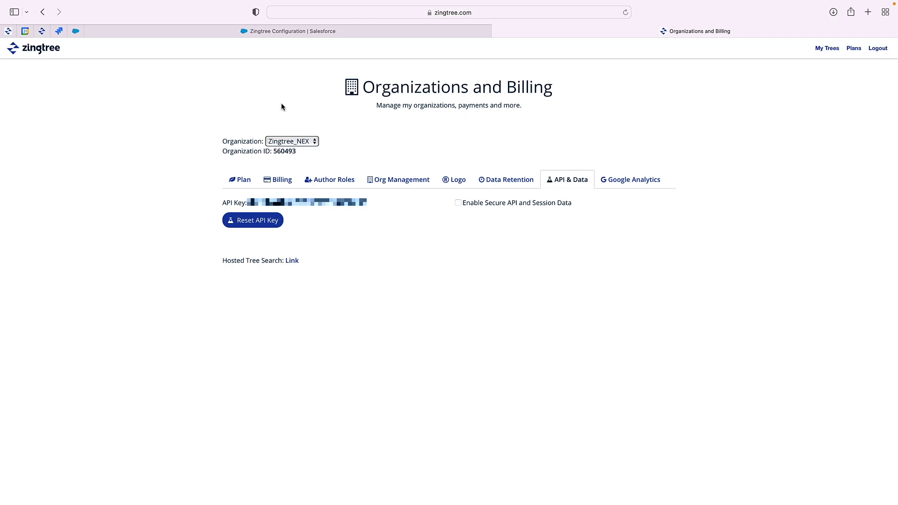
left_click(293, 36)
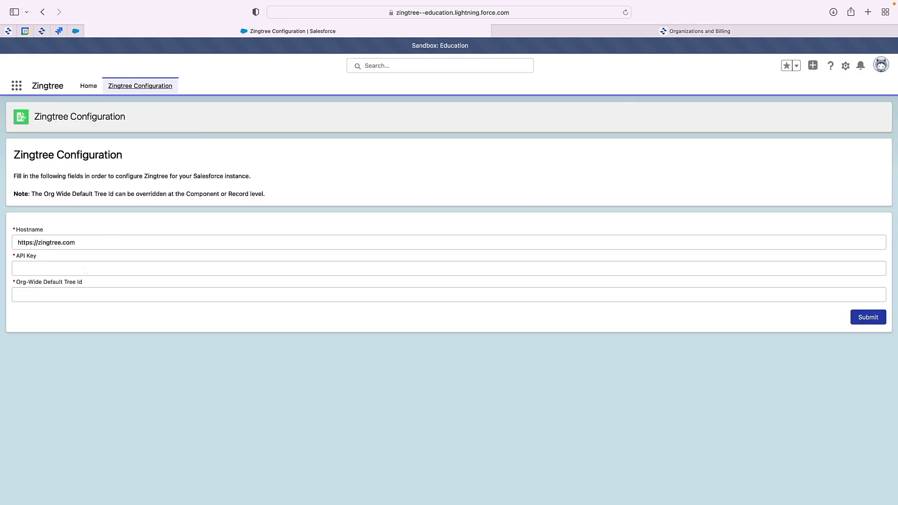
- Paste the copied Zingtree API key into the Salesforce API Key field
left_click(78, 270)
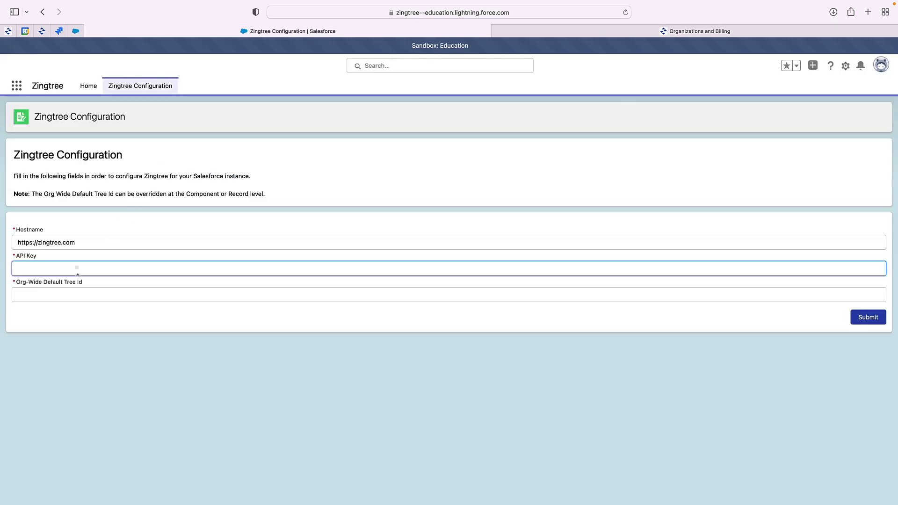
key("super+v")
left_click(700, 31)
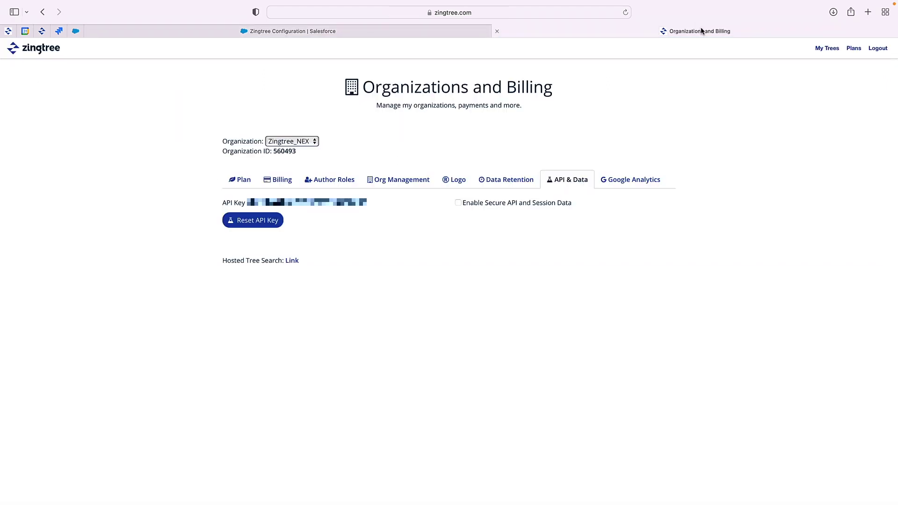
- Open the Salesforce Demo Video tree's Publishing Links and select its tree ID 389347687
left_click(828, 49)
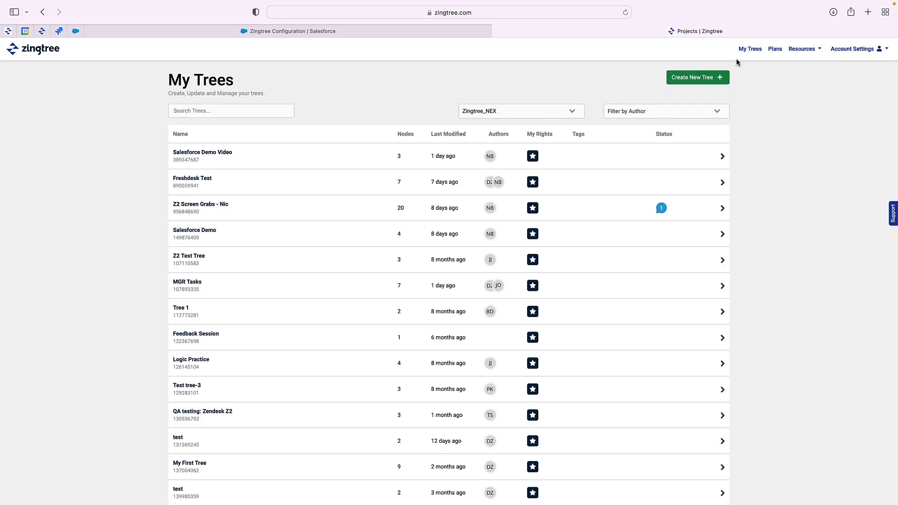
left_click(225, 153)
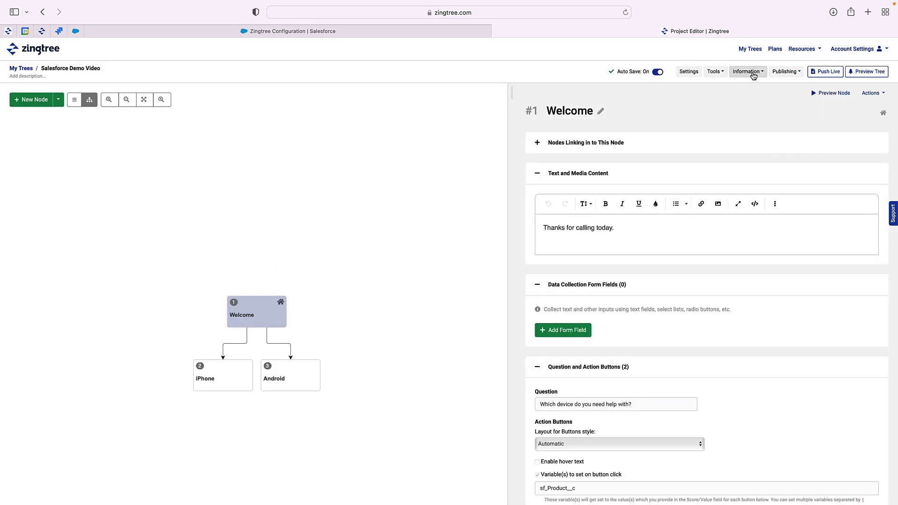
left_click(784, 75)
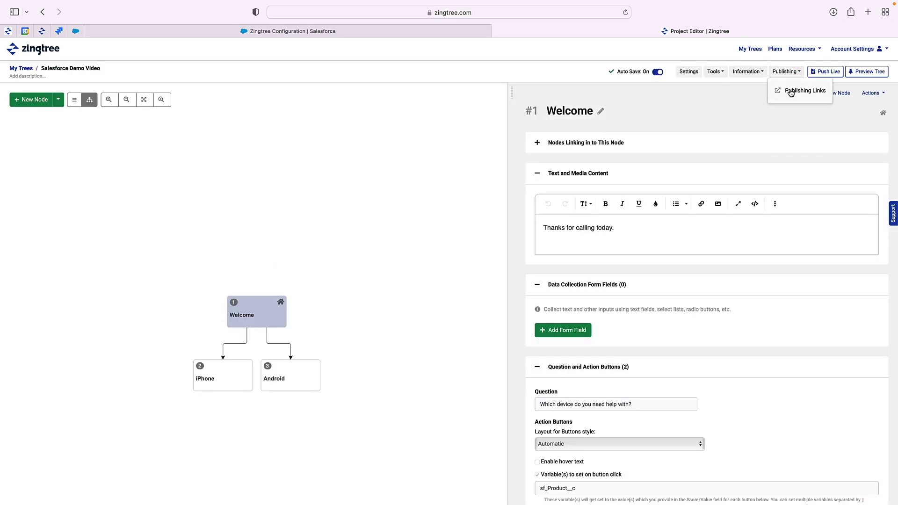
left_click(790, 92)
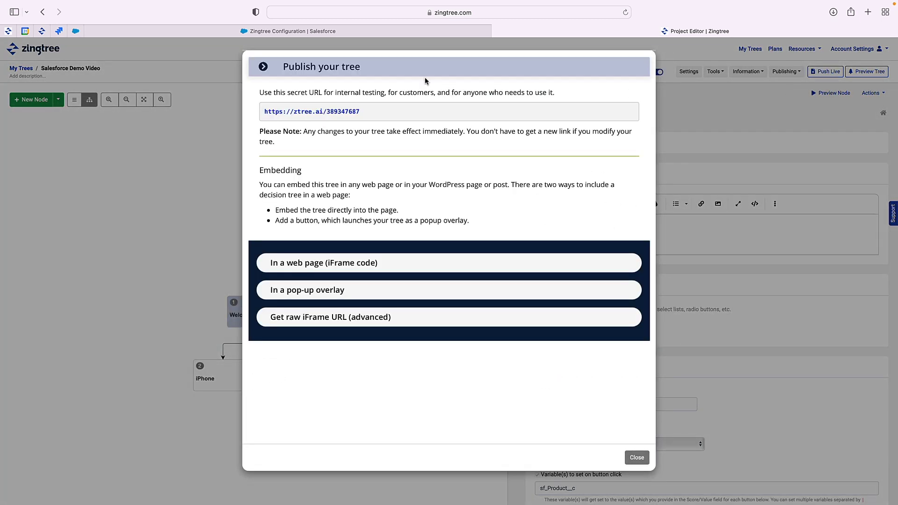
left_click_drag(360, 111, 329, 116)
- Paste 389347687 into Org-Wide Default Tree Id and submit the configuration
left_click(271, 31)
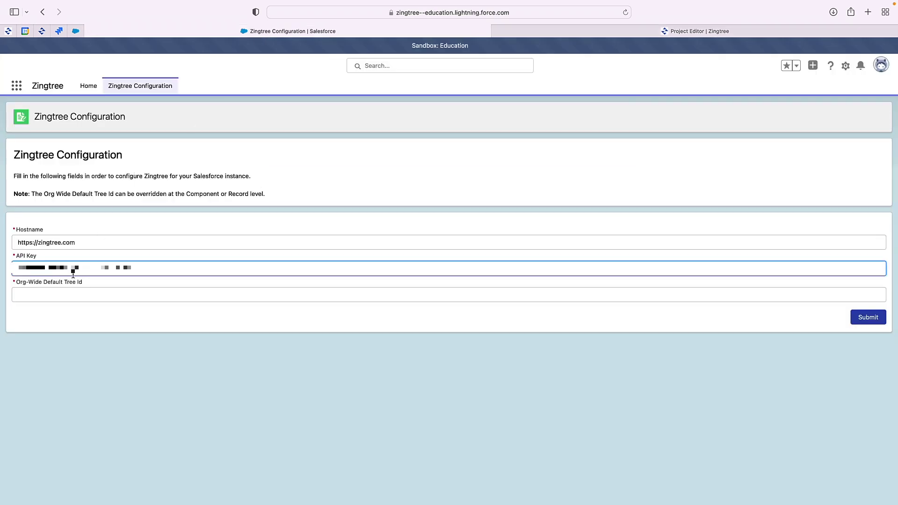
left_click(51, 292)
type("389347687")
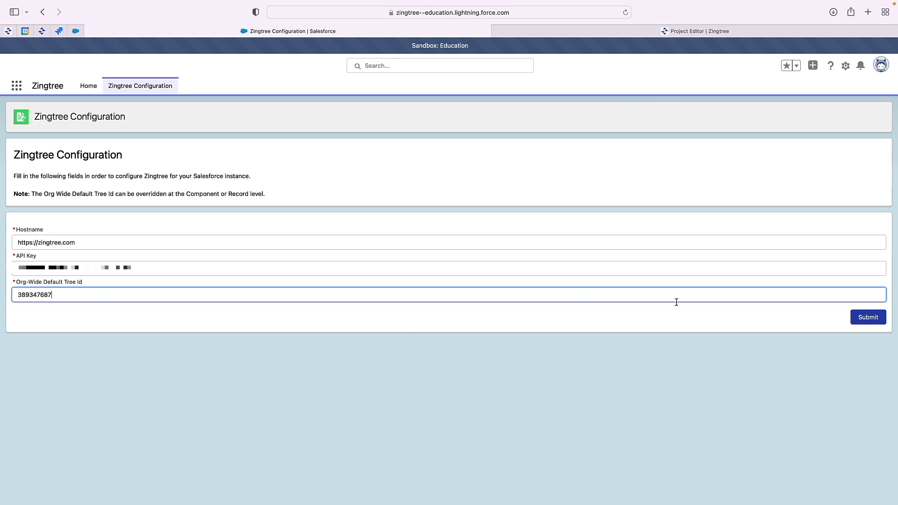
left_click(869, 318)
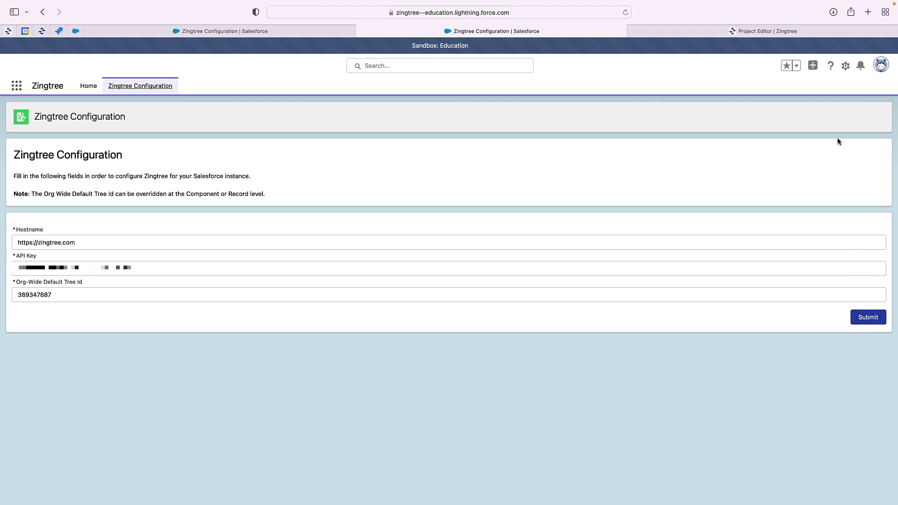
- Open Setup in a new tab and go to Users > Permission Sets
left_click(845, 66)
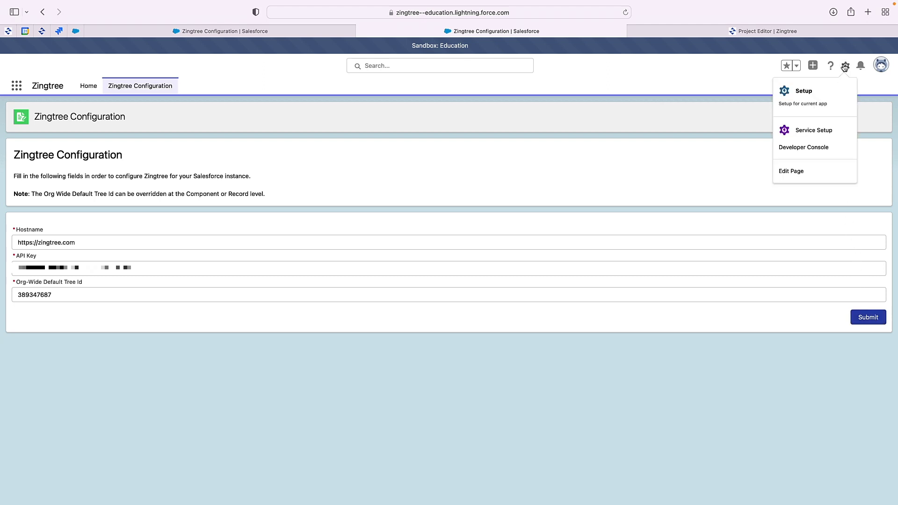
left_click(826, 92)
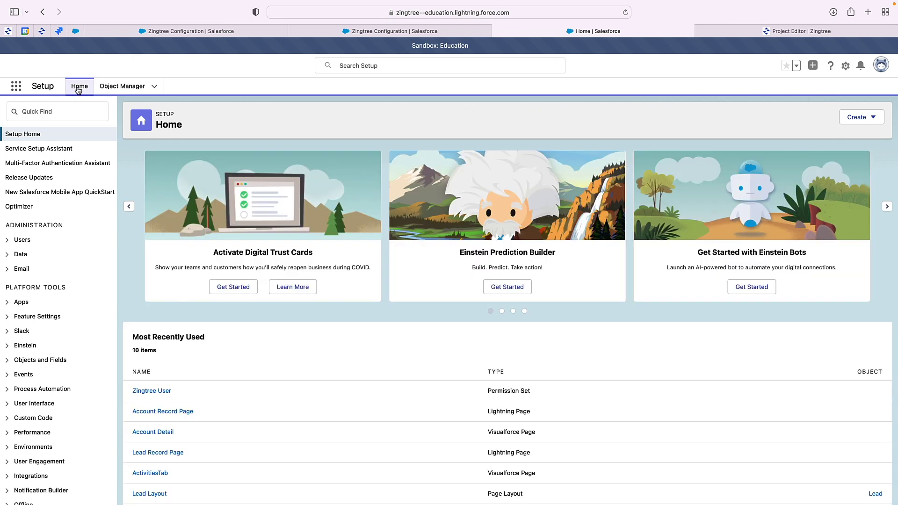
left_click(10, 243)
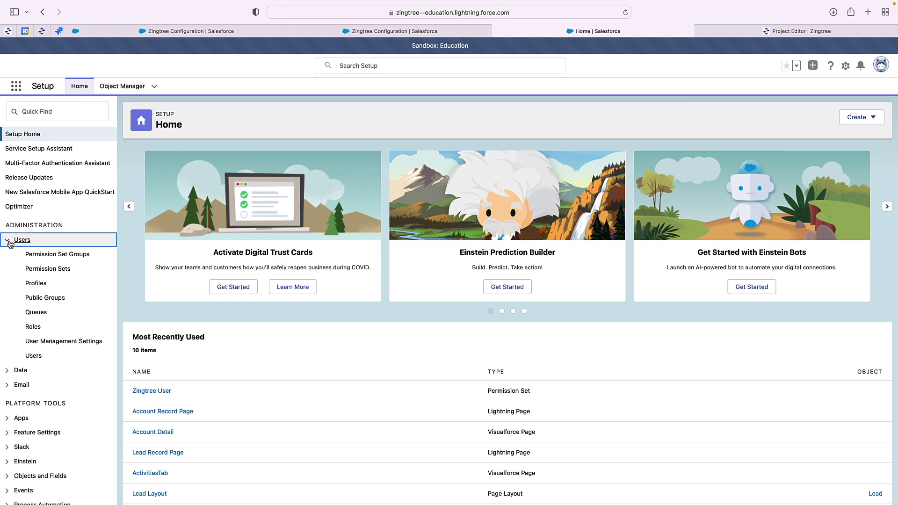
left_click(40, 270)
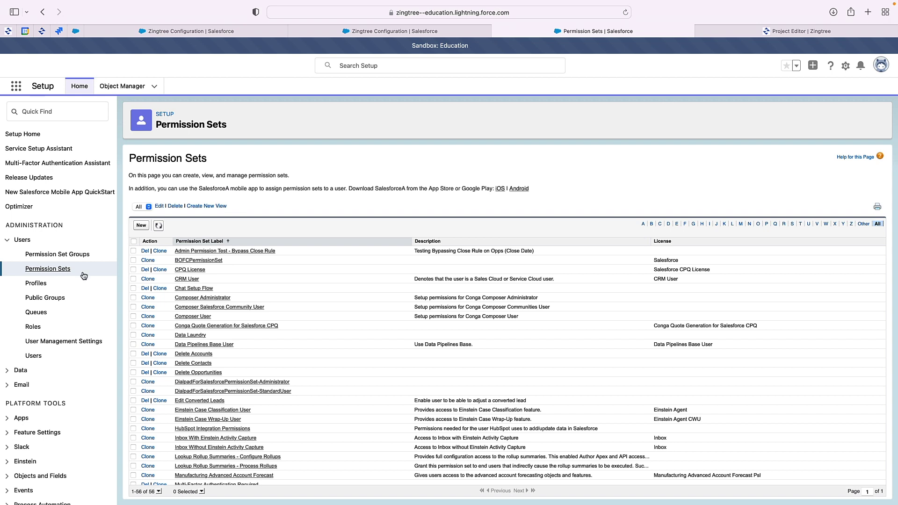
scroll(209, 345, "down", 2)
scroll(209, 345, "down", 8)
scroll(209, 344, "down", 2)
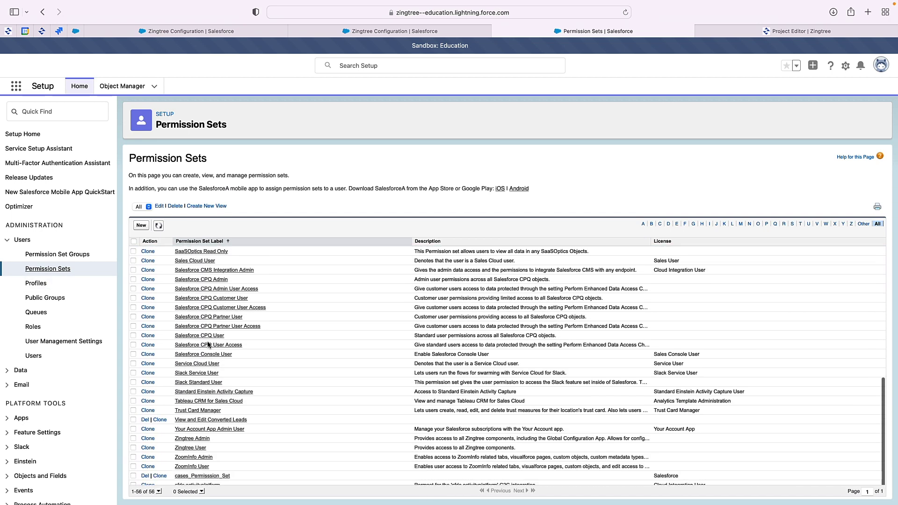
- Open the Zingtree User permission set's Manage Assignments and start Add Assignments
left_click(192, 449)
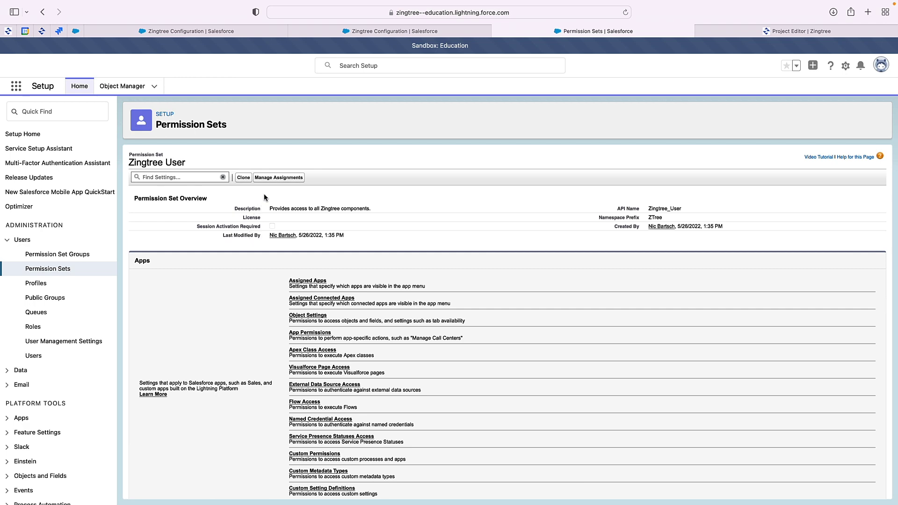
left_click(276, 178)
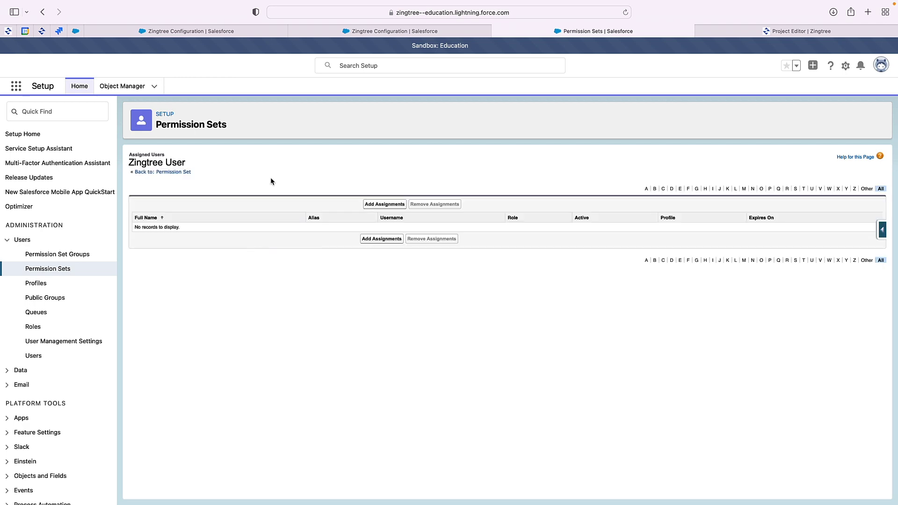
left_click(379, 204)
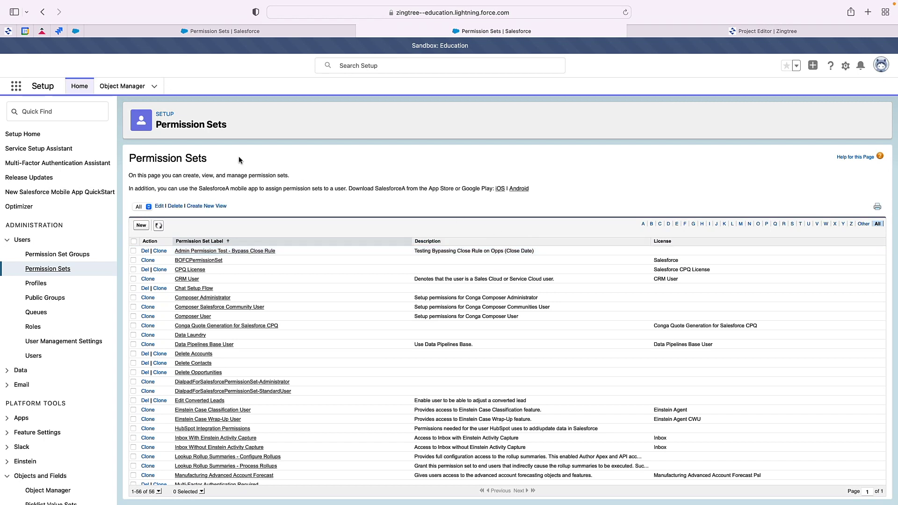
- Edit Case Record Page from Object Manager > Case > Lightning Record Pages, searching 'cas'
left_click(124, 86)
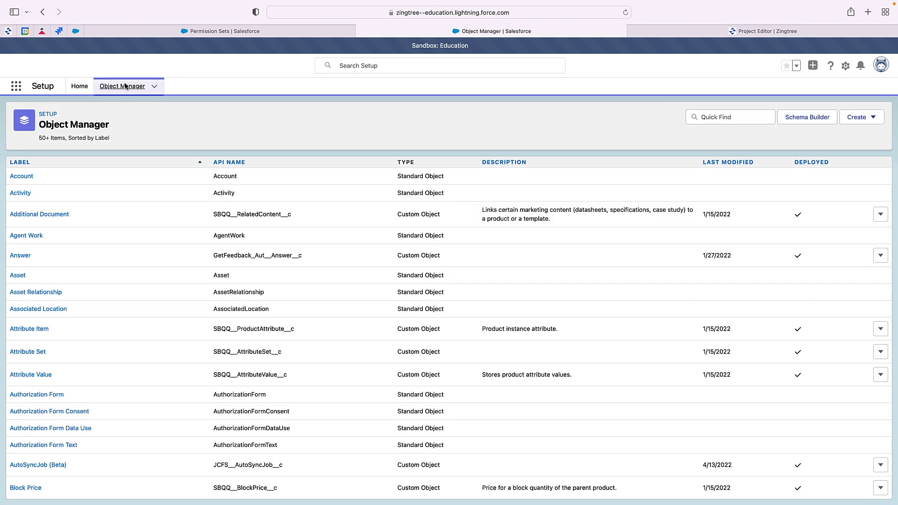
left_click(703, 120)
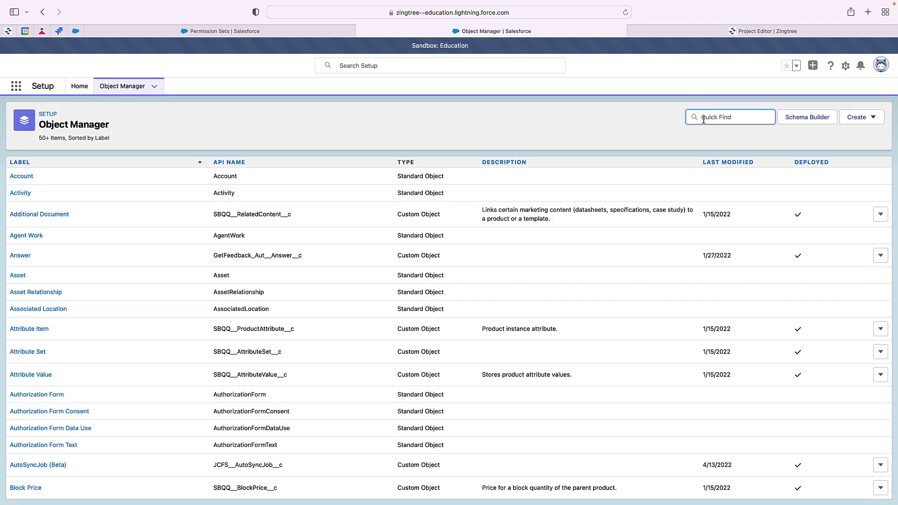
type("case")
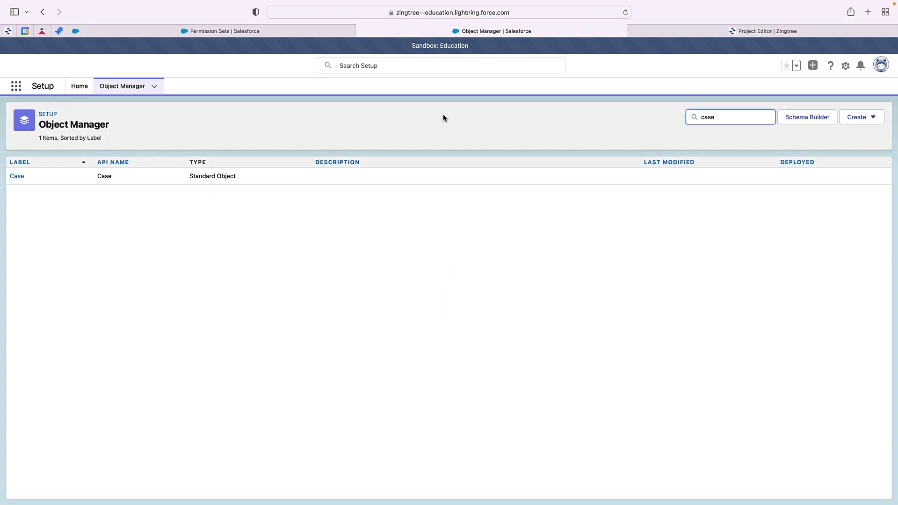
left_click(19, 178)
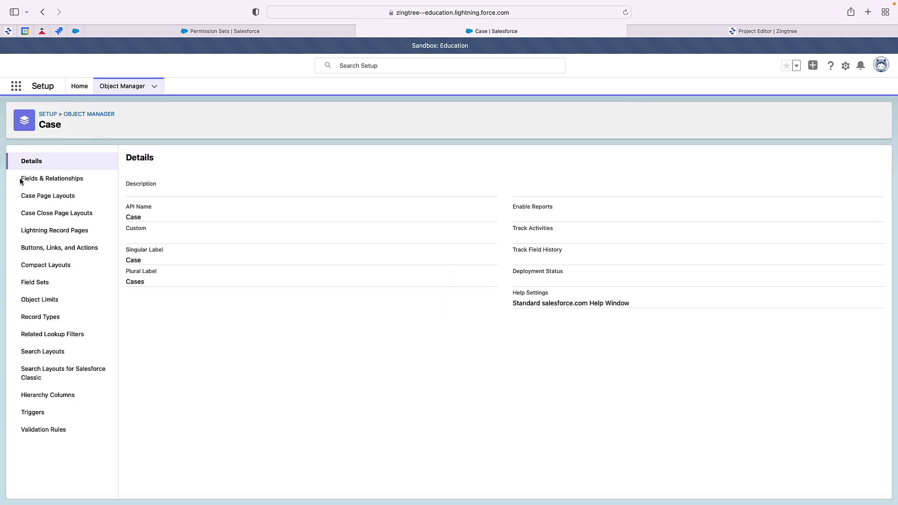
left_click(55, 237)
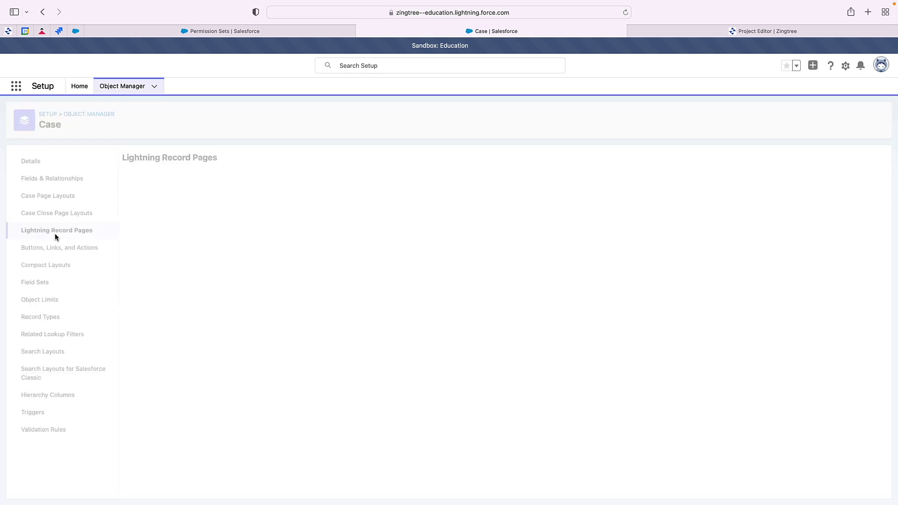
left_click(150, 203)
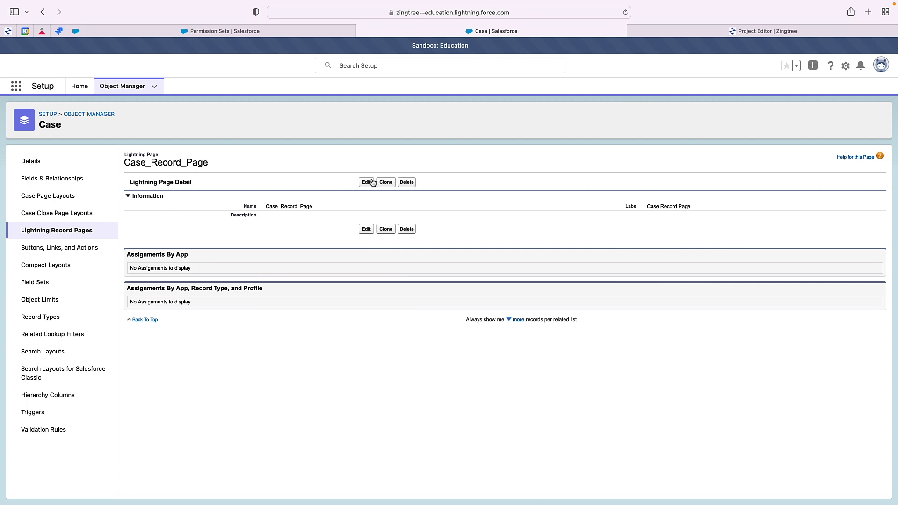
left_click(366, 182)
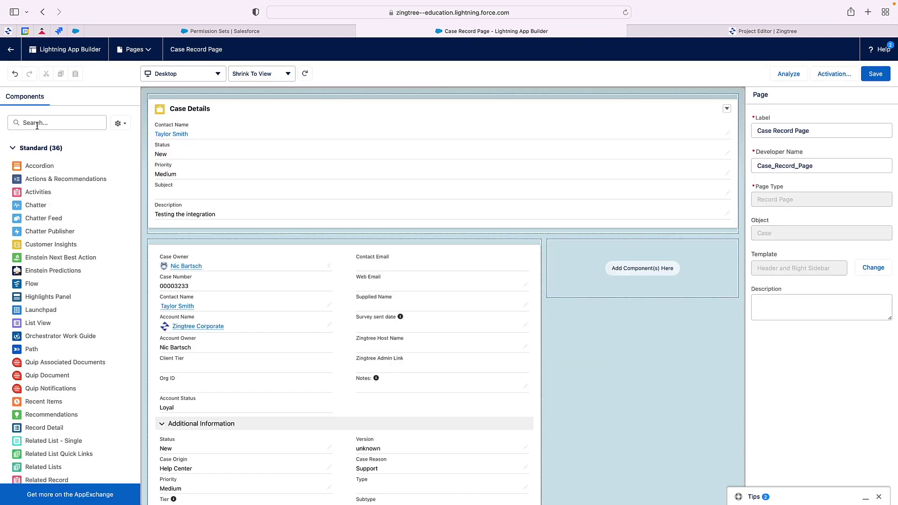
- Search components for 'Zing' and place Zingtree Agent Script in the Case page's right sidebar
left_click(42, 124)
type("Zingtree")
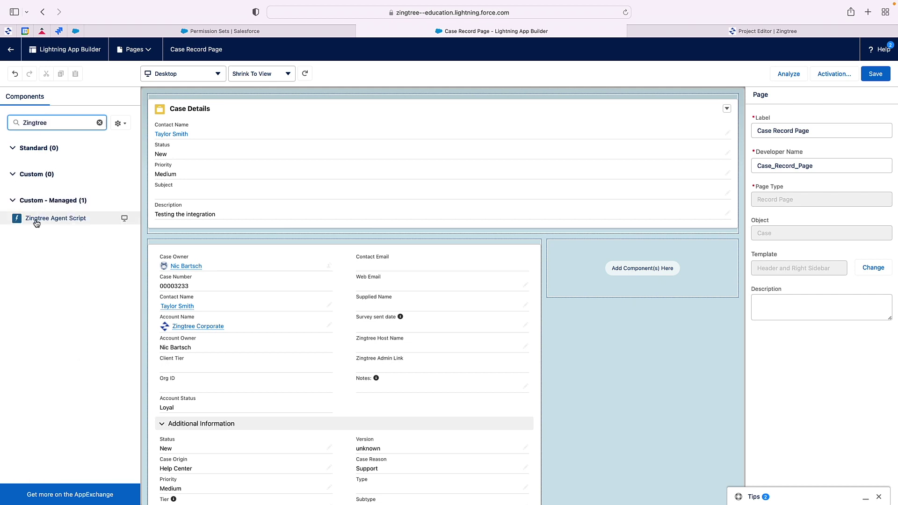
left_click_drag(35, 220, 591, 272)
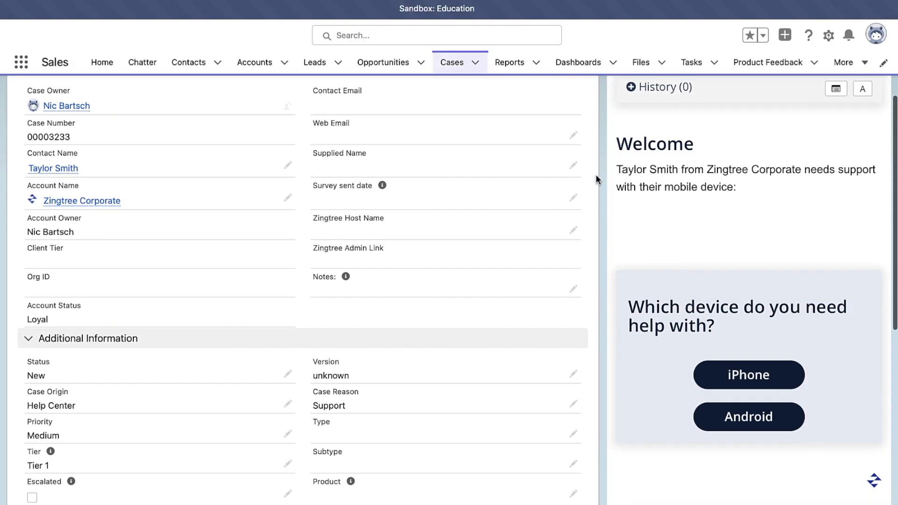
scroll(596, 176, "down", 1)
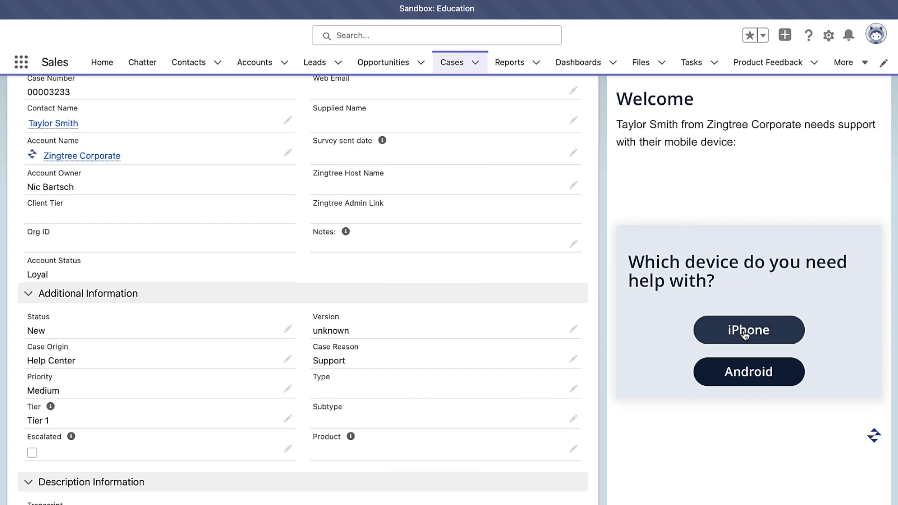
- Answer the Zingtree script's device question on the case with Android
left_click(764, 373)
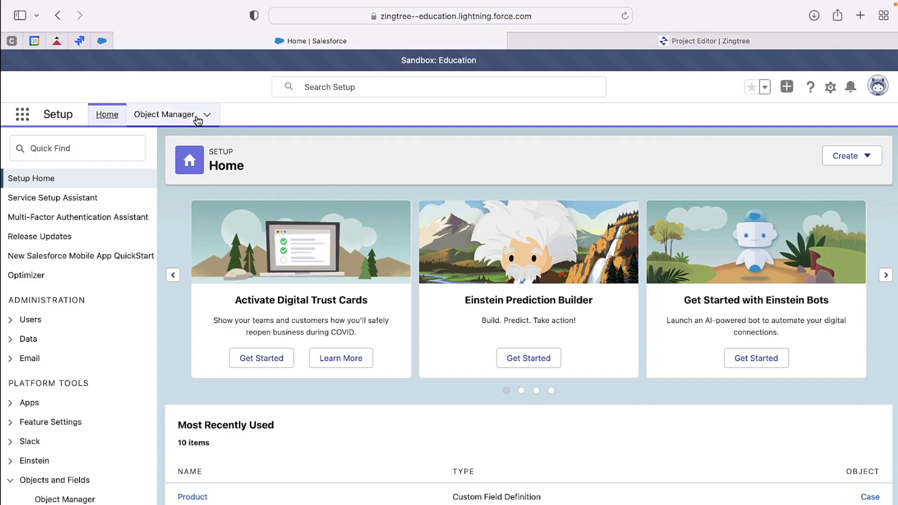
- Find the Case object in Object Manager and open its Fields & Relationships
left_click(195, 114)
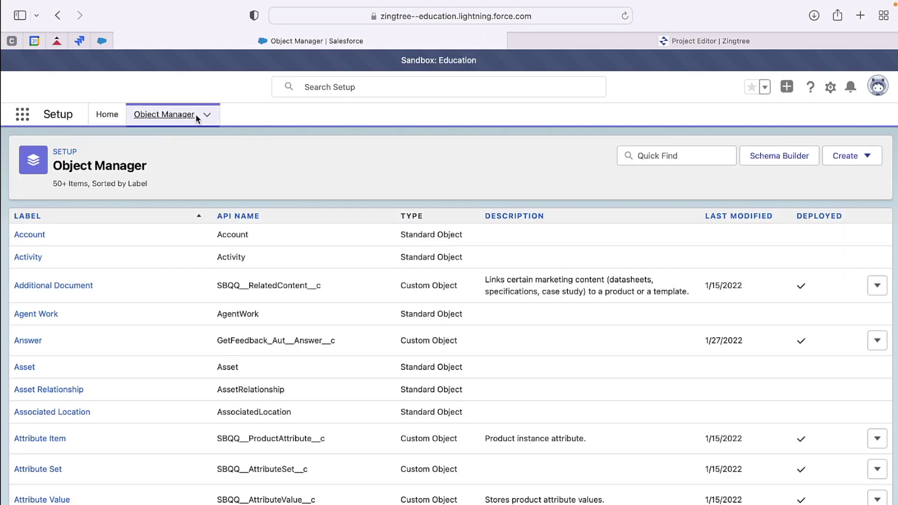
left_click(679, 147)
type("case")
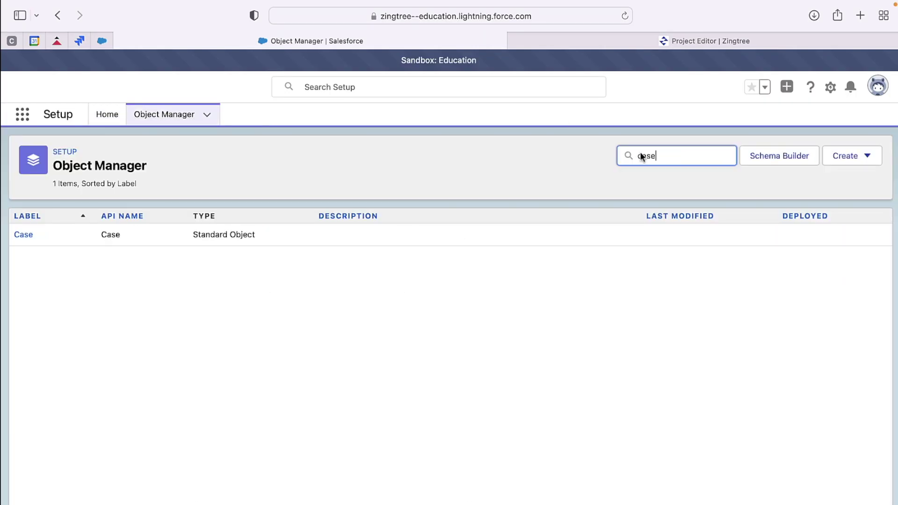
left_click(33, 236)
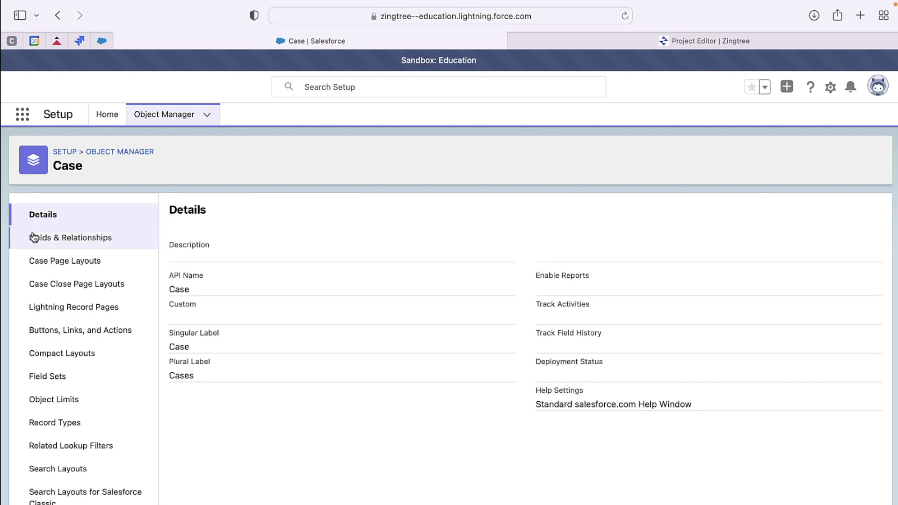
left_click(38, 240)
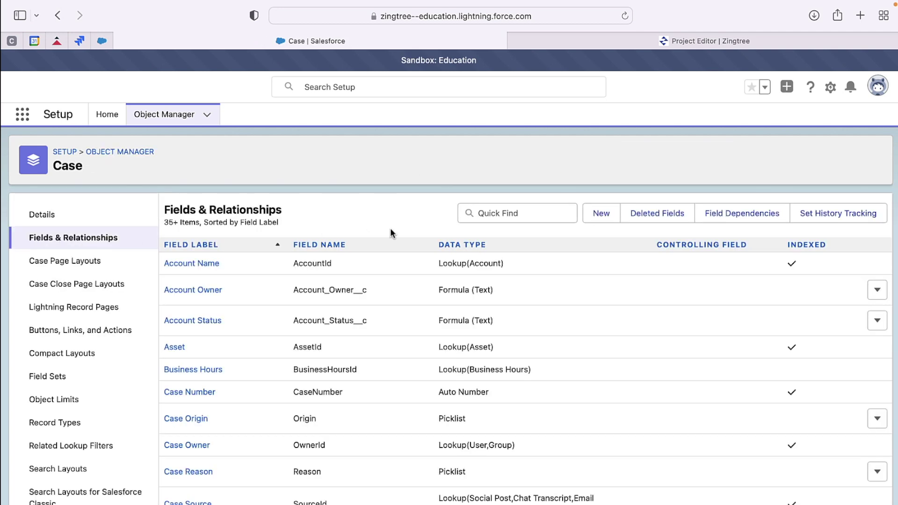
- Filter Case fields for 'product' and select the Product field's API name Product__c
left_click(485, 216)
type("product")
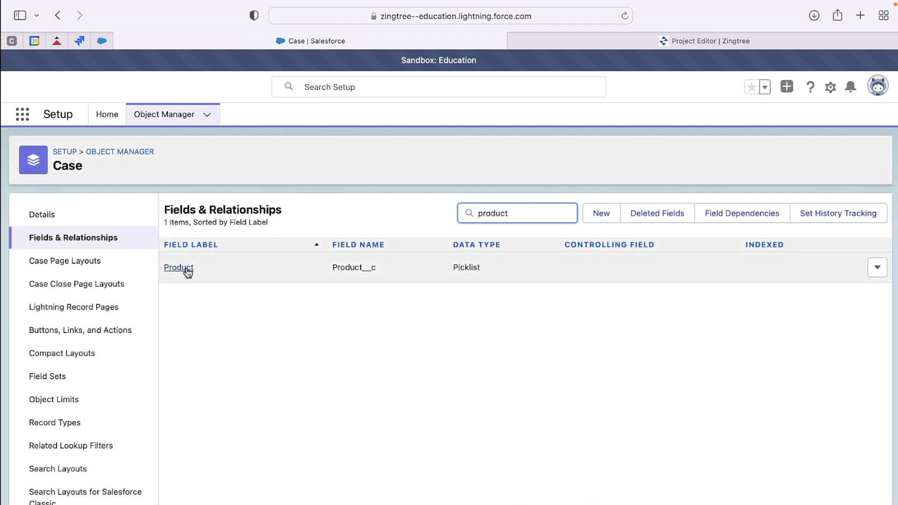
left_click_drag(331, 267, 380, 270)
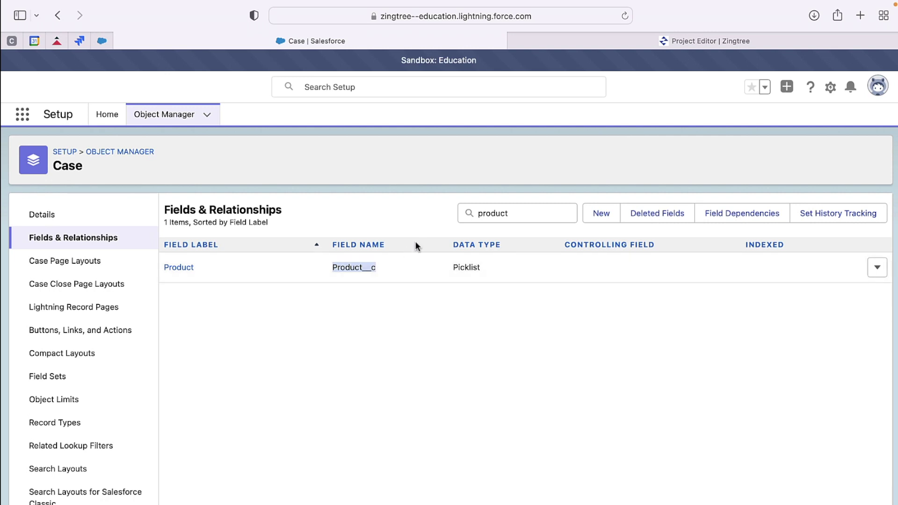
left_click(657, 42)
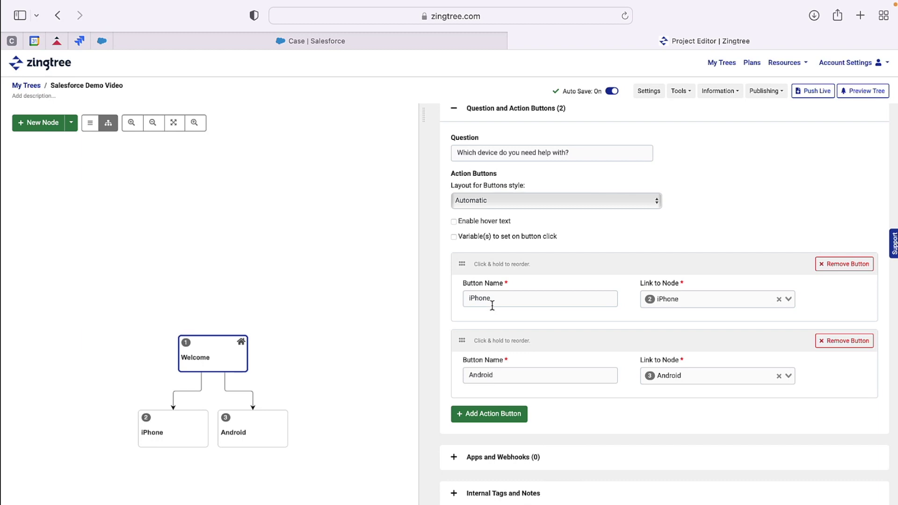
- Enable button-click variables on the device question and name the variable sf_Product__c
left_click(454, 237)
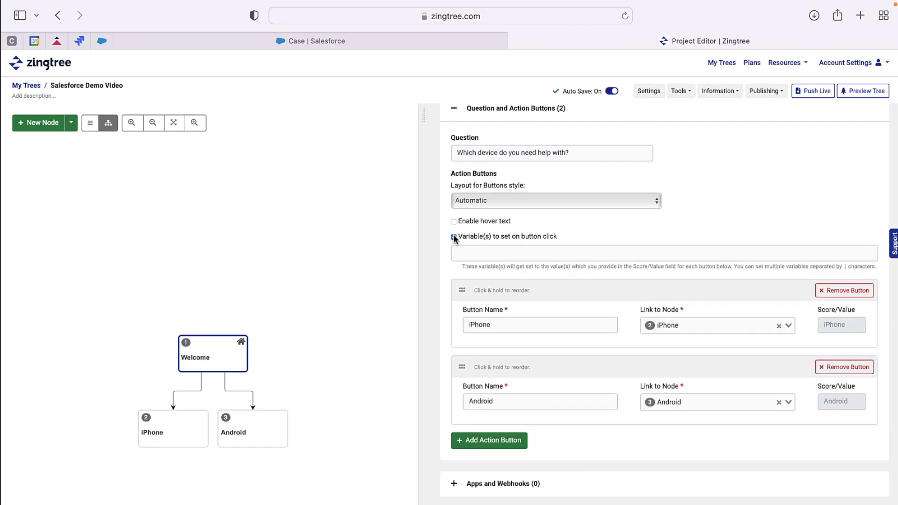
left_click(465, 251)
type("sf")
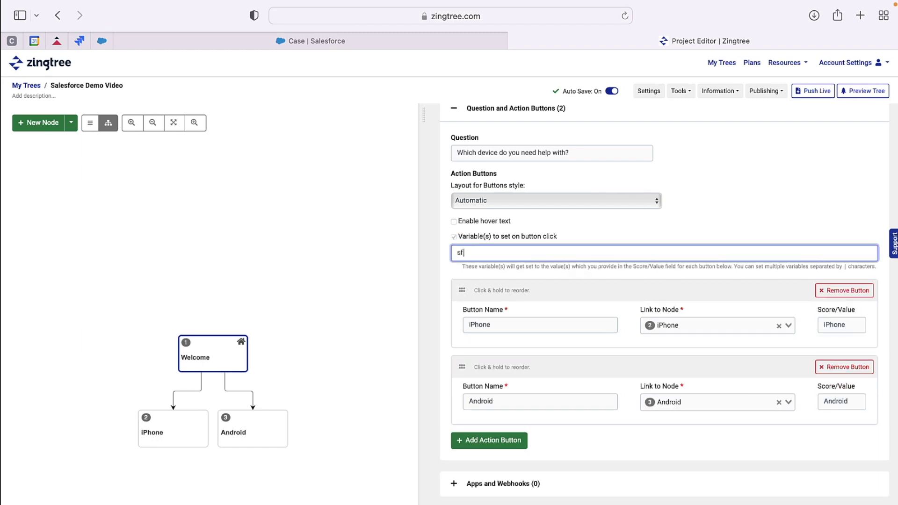
type("_Product__c")
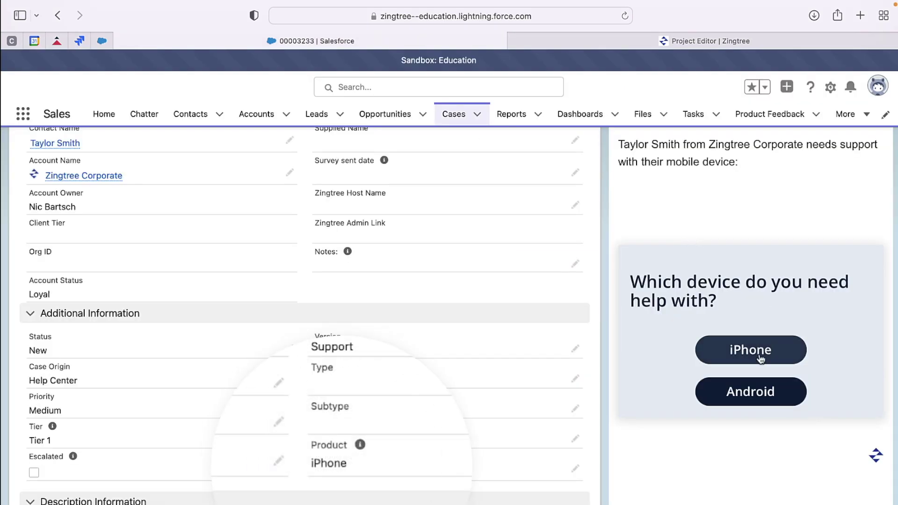
- Test the case script by choosing Android, restarting, then choosing iPhone
left_click(749, 393)
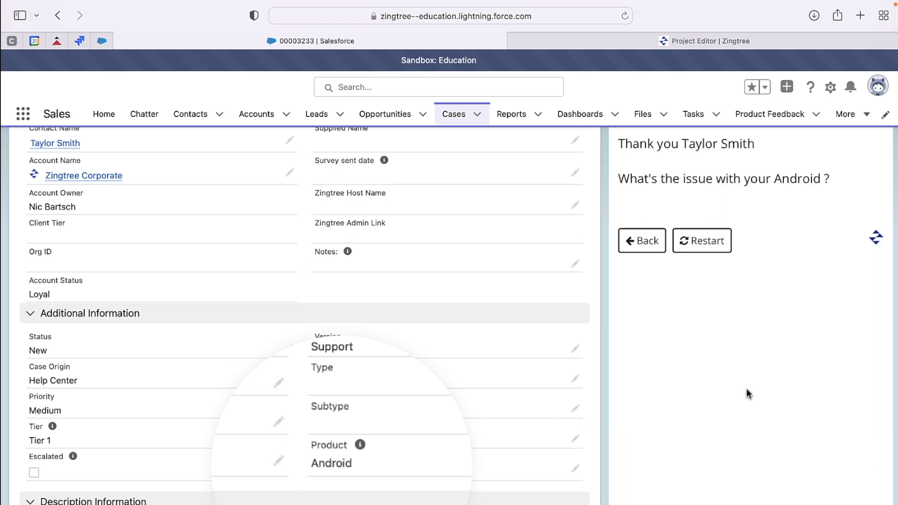
left_click(703, 248)
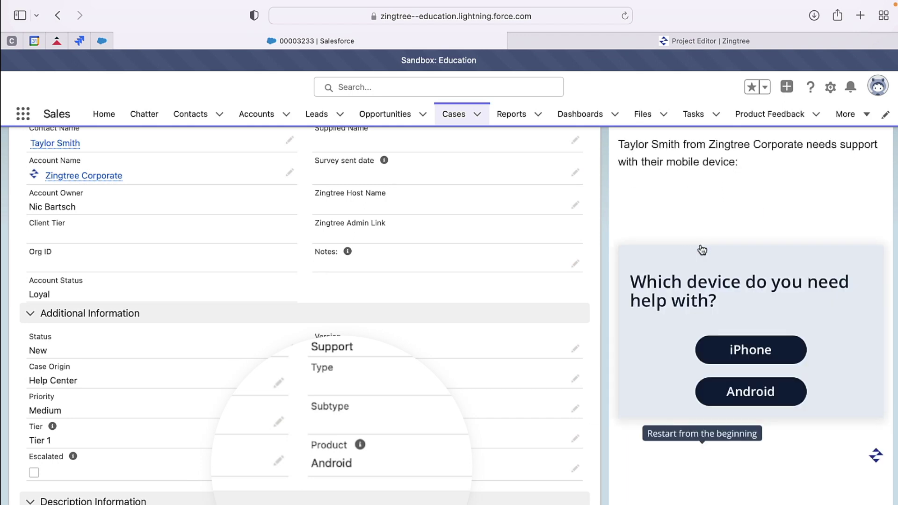
left_click(739, 351)
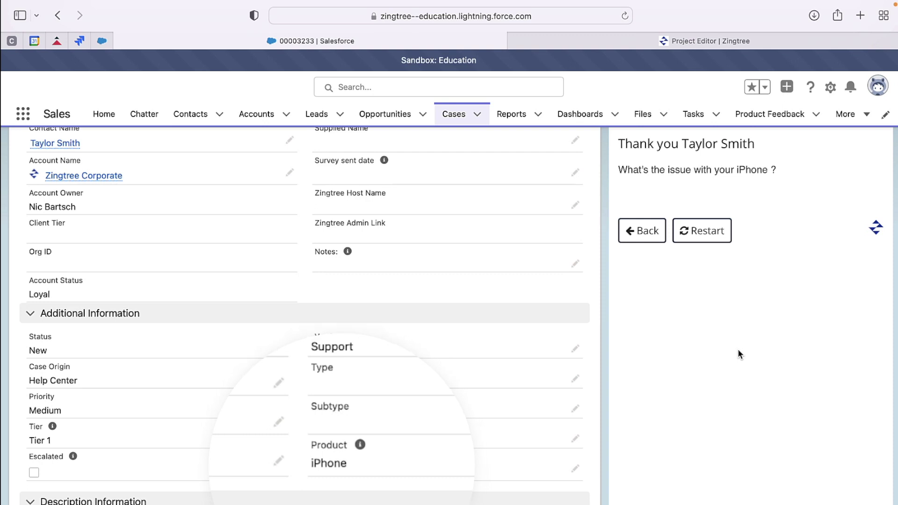
key("ctrl+Tab")
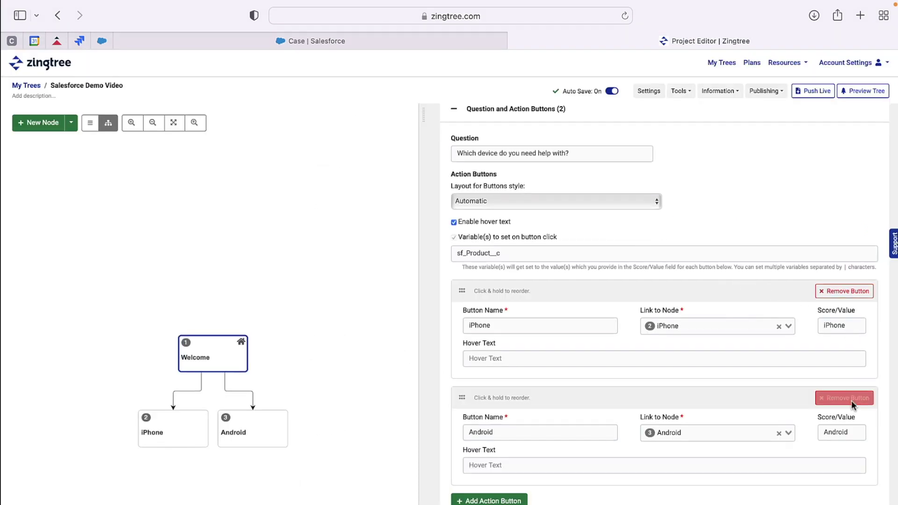
- Add a new blank Text form field under the Welcome node's Data Collection Form Fields
scroll(852, 435, "up", 3)
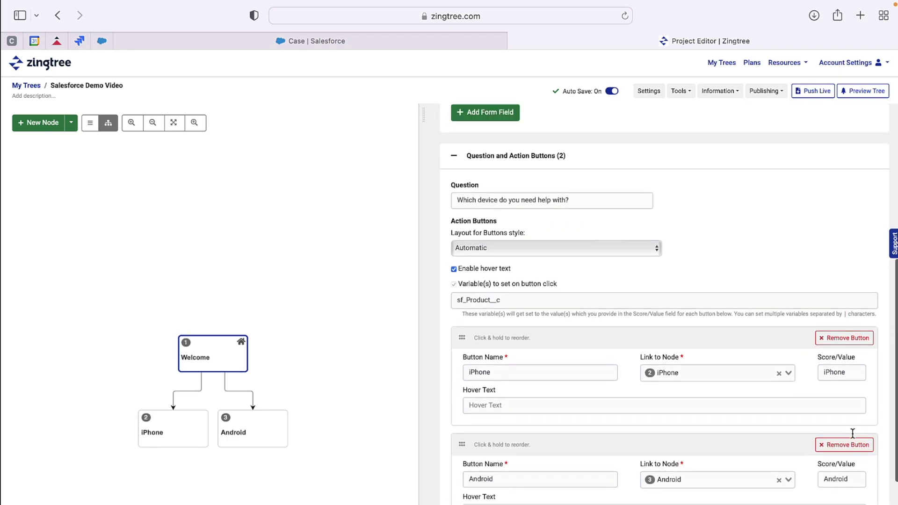
scroll(853, 438, "up", 2)
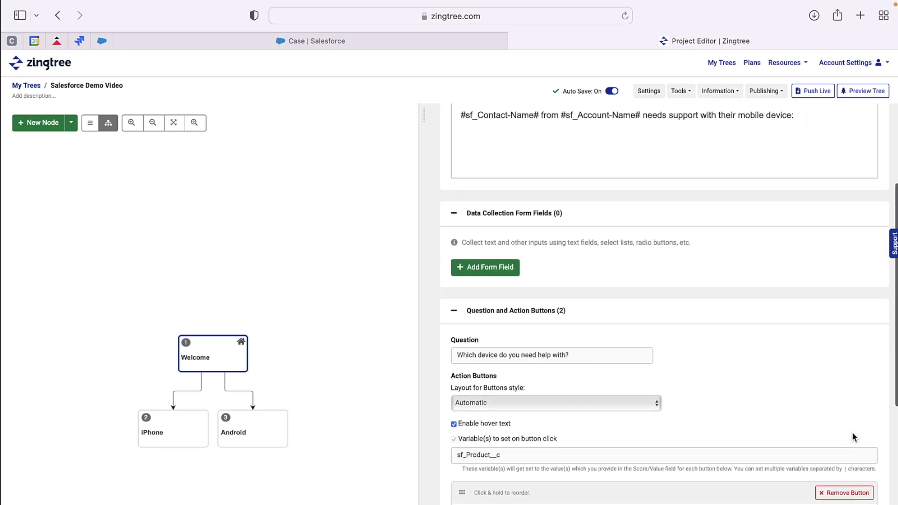
left_click(500, 272)
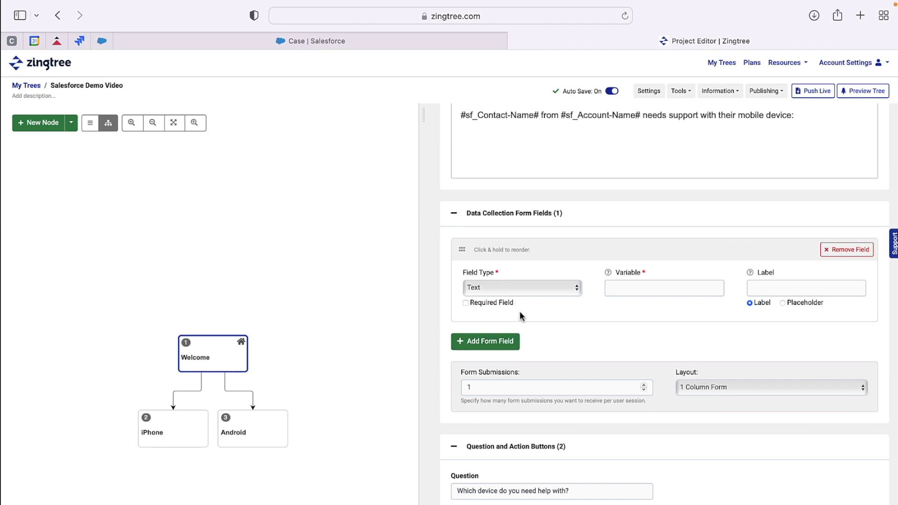
- Confirm the iPhone node inserts #sf_Product__c#, then reload the case to see iPhone shown
left_click(170, 422)
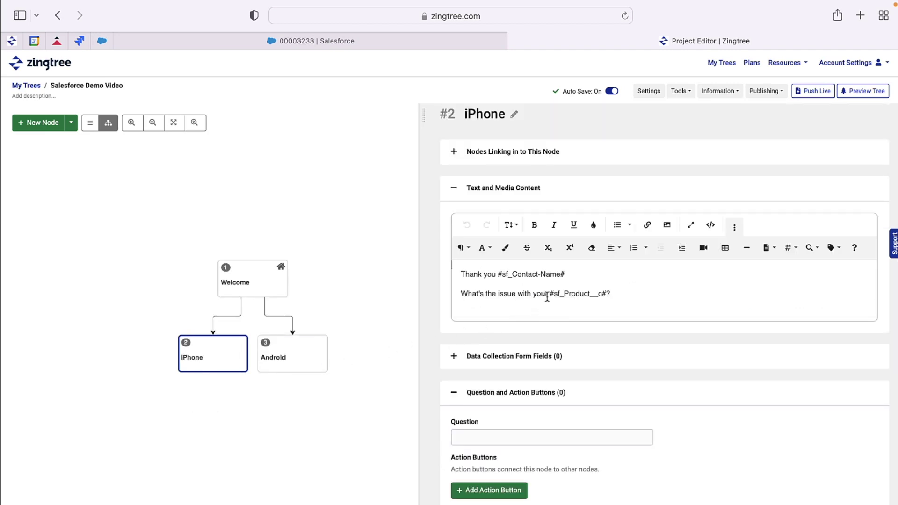
left_click_drag(548, 296, 606, 299)
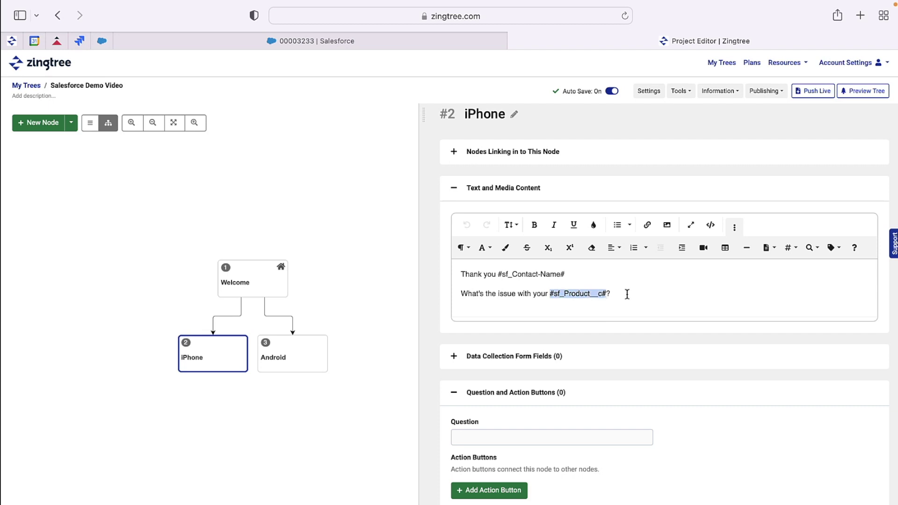
left_click(407, 47)
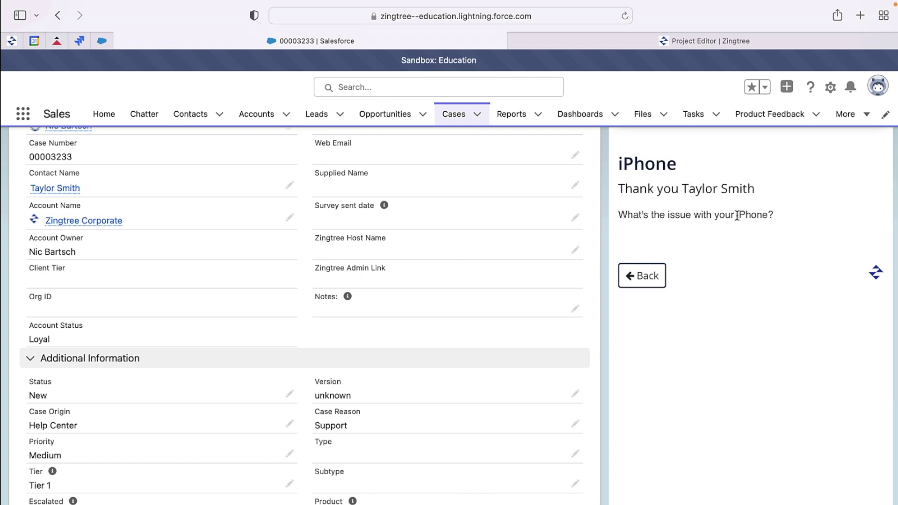
left_click_drag(736, 215, 779, 216)
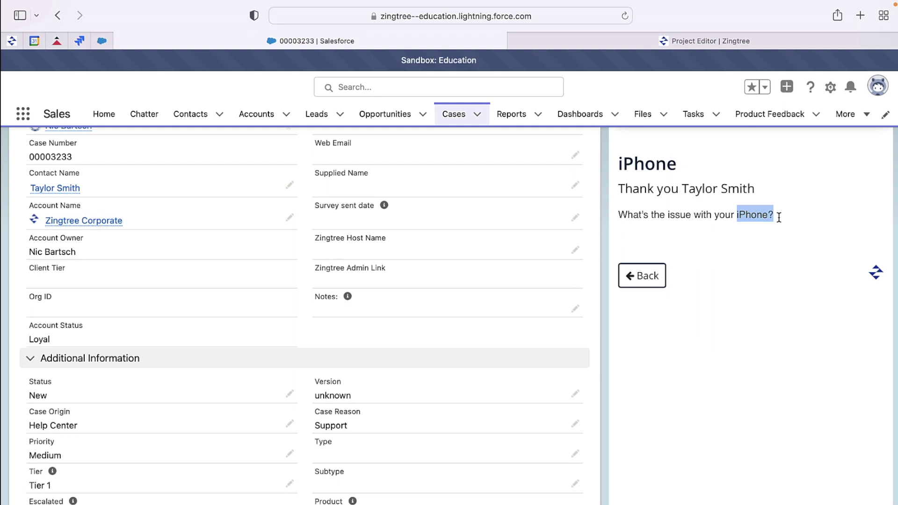
left_click(625, 17)
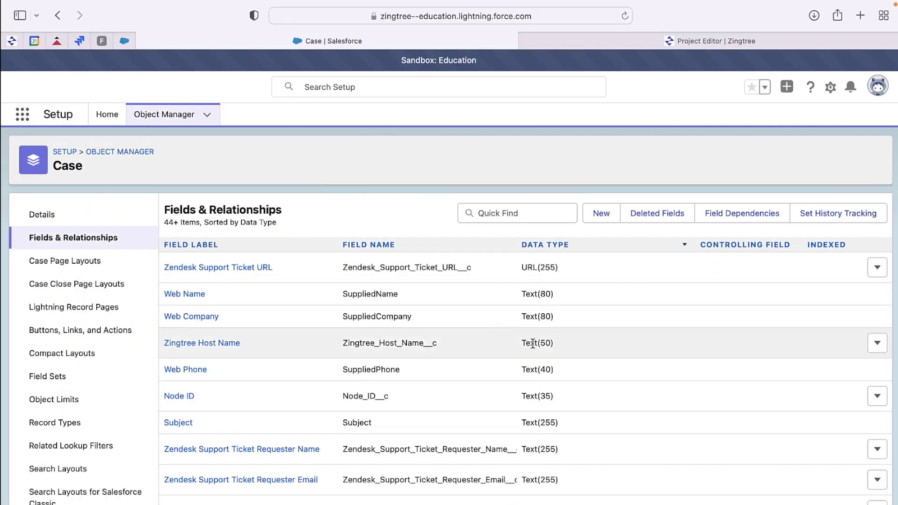
- Locate the Case lookup fields and select the API names ContactId and LeadId__c
scroll(533, 344, "down", 10)
scroll(533, 344, "down", 10)
scroll(532, 343, "down", 3)
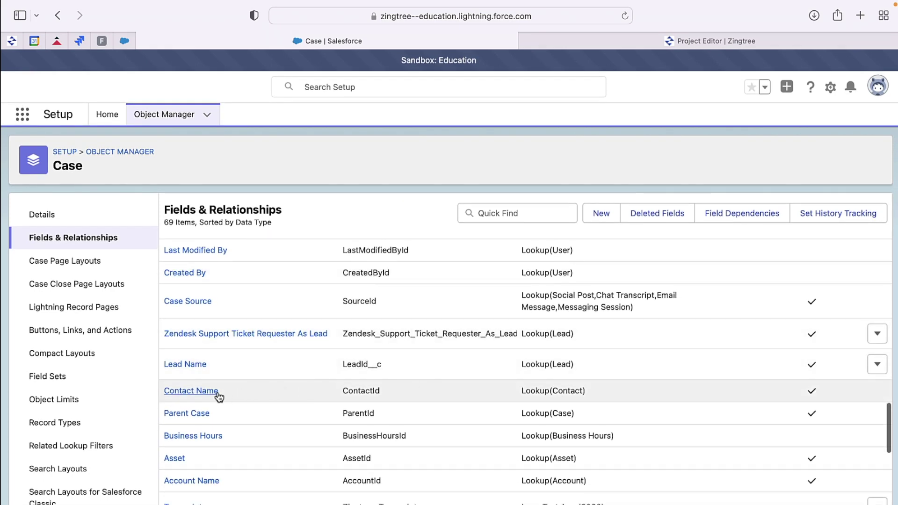
left_click_drag(338, 390, 384, 391)
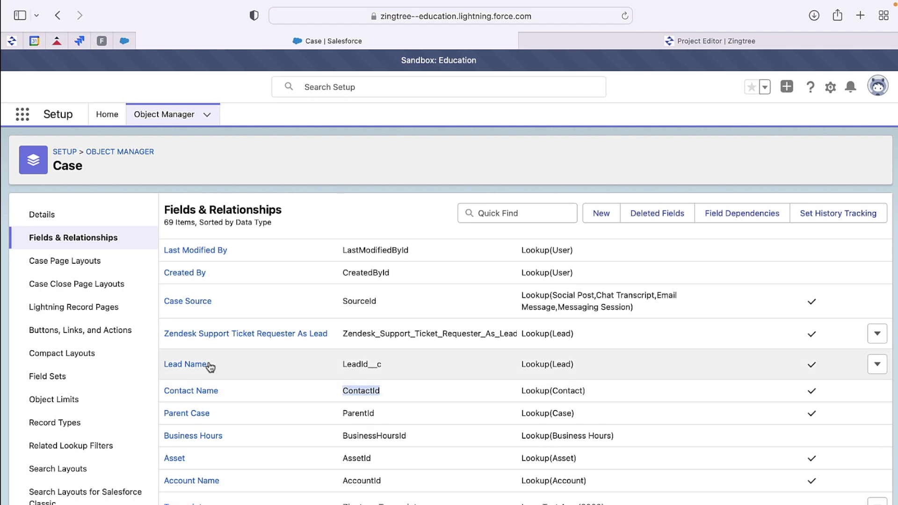
left_click(319, 364)
left_click_drag(340, 364, 381, 366)
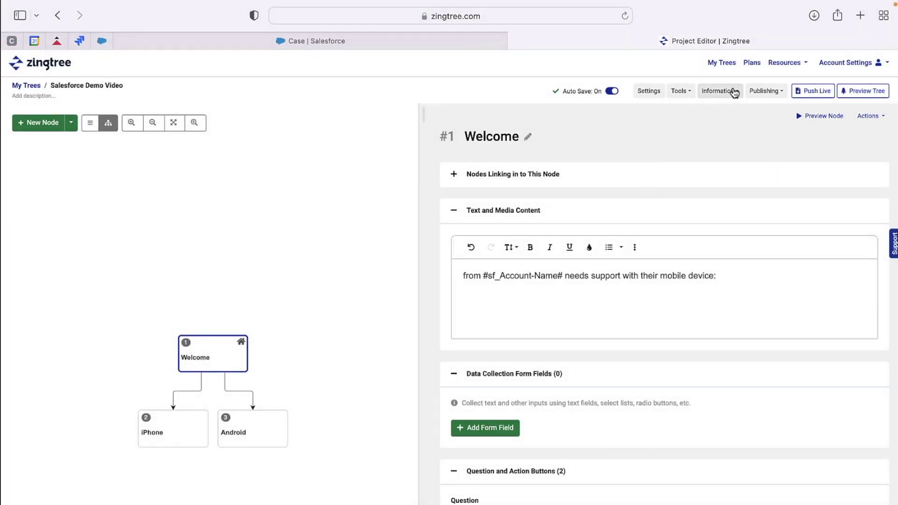
- Add a predefined tree variable named sf_Contact-Name under Information > Variables
left_click(734, 92)
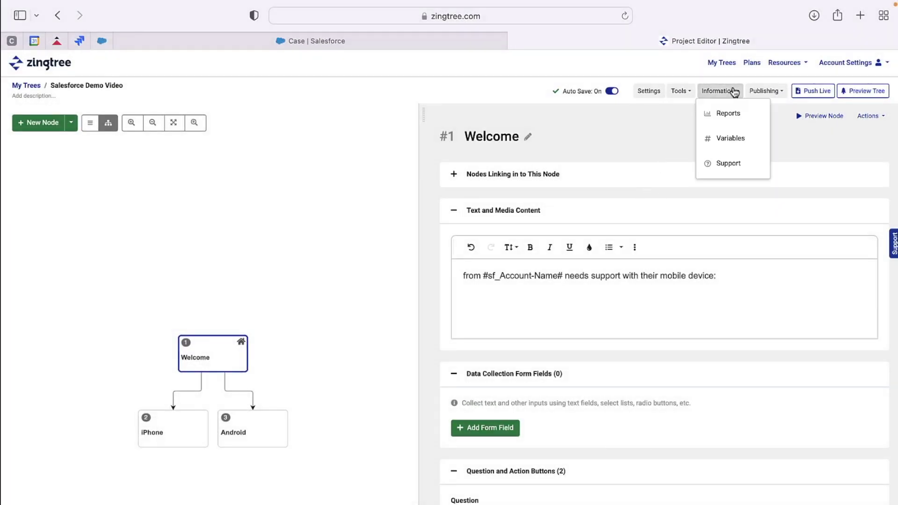
left_click(730, 141)
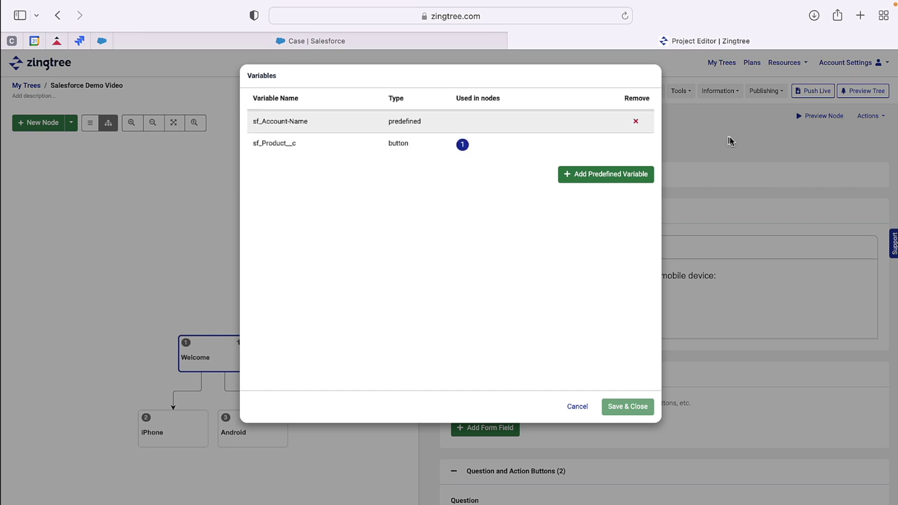
left_click(611, 174)
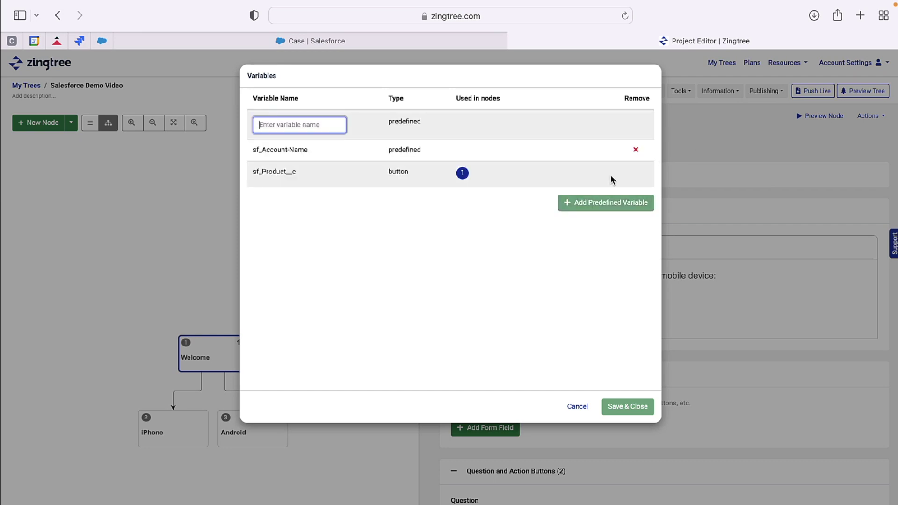
type("sf")
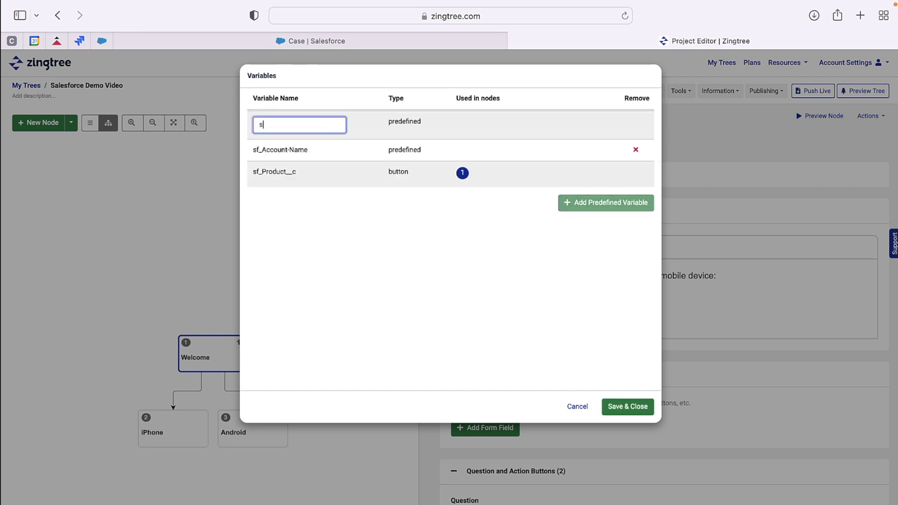
type("_Contact-Name")
- Save the variable, then start the Welcome text with #sf_Contact-Name# before 'from #sf_Account-Name#'
left_click(626, 414)
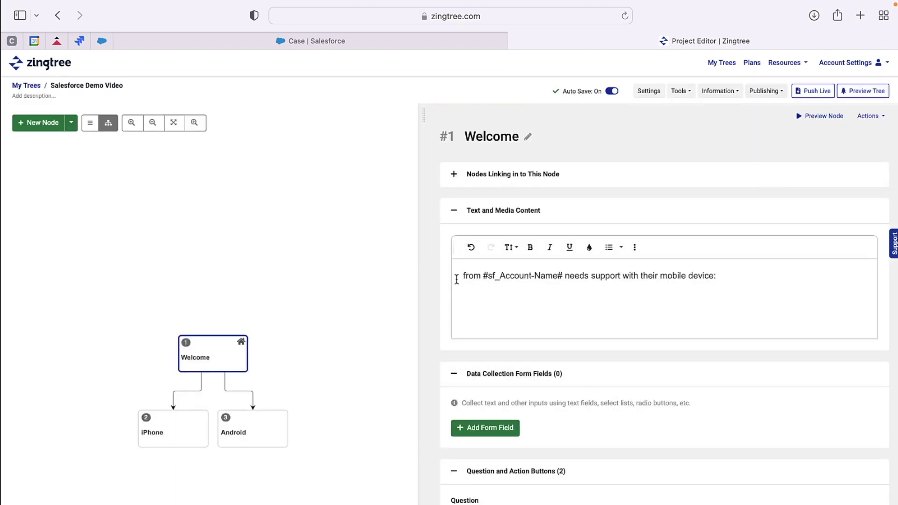
left_click(456, 279)
type("#")
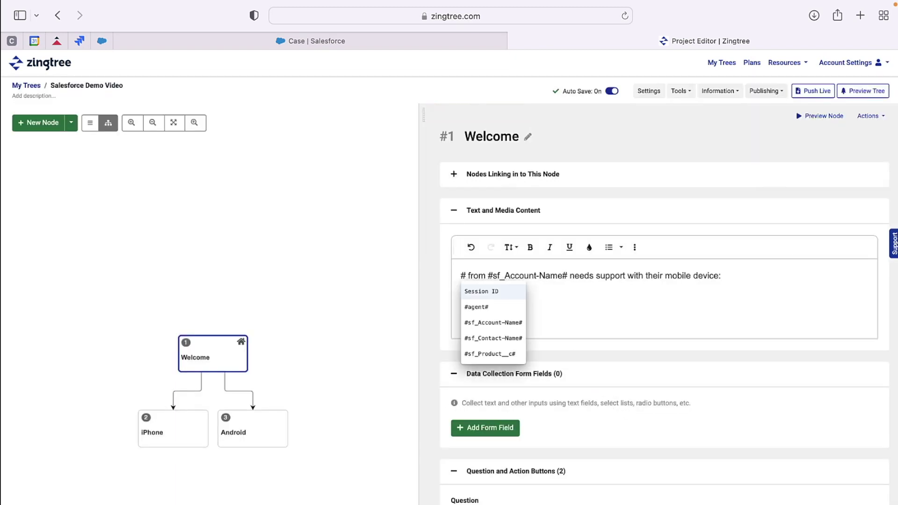
left_click(494, 339)
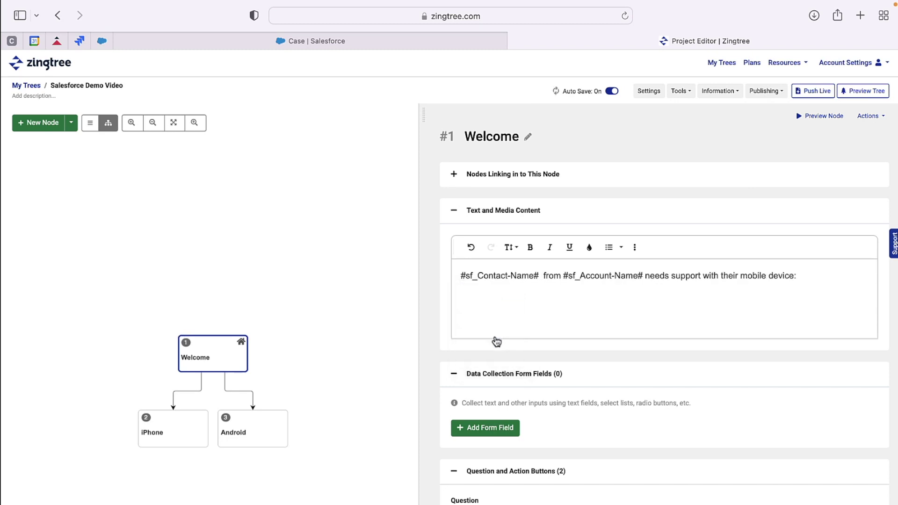
key("BackSpace")
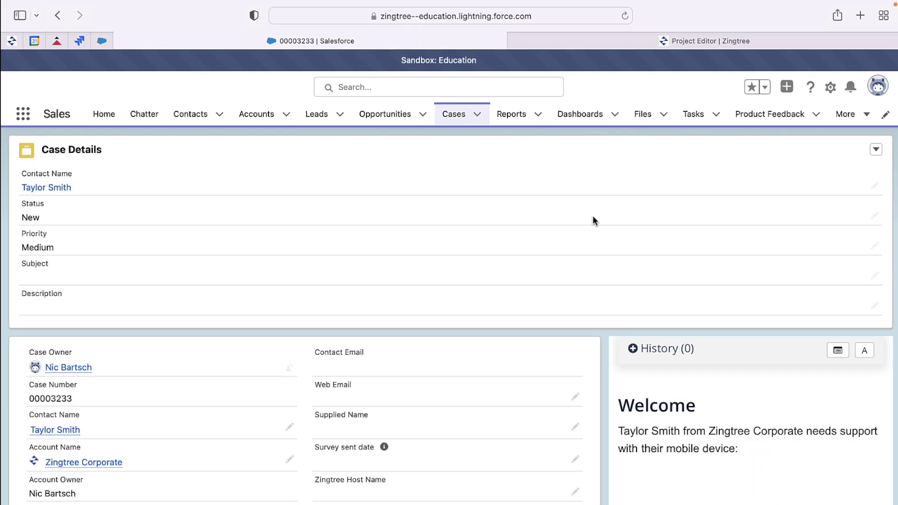
- Scroll through the Case page to review the Welcome script's contact and account names
scroll(591, 221, "down", 3)
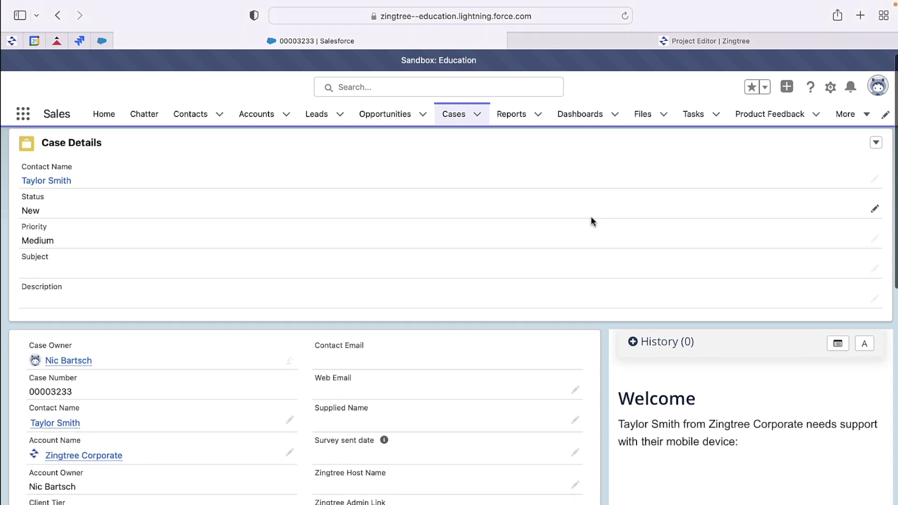
scroll(591, 217, "down", 5)
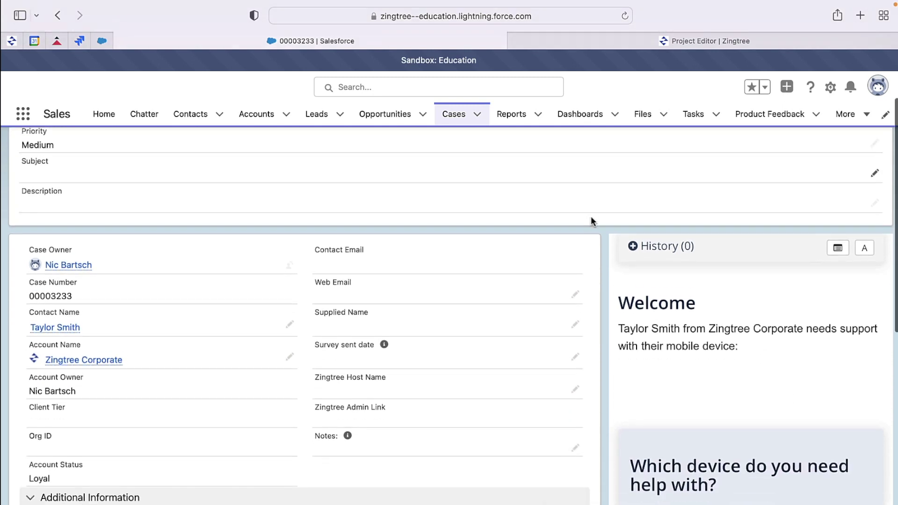
scroll(590, 218, "down", 3)
scroll(591, 220, "down", 7)
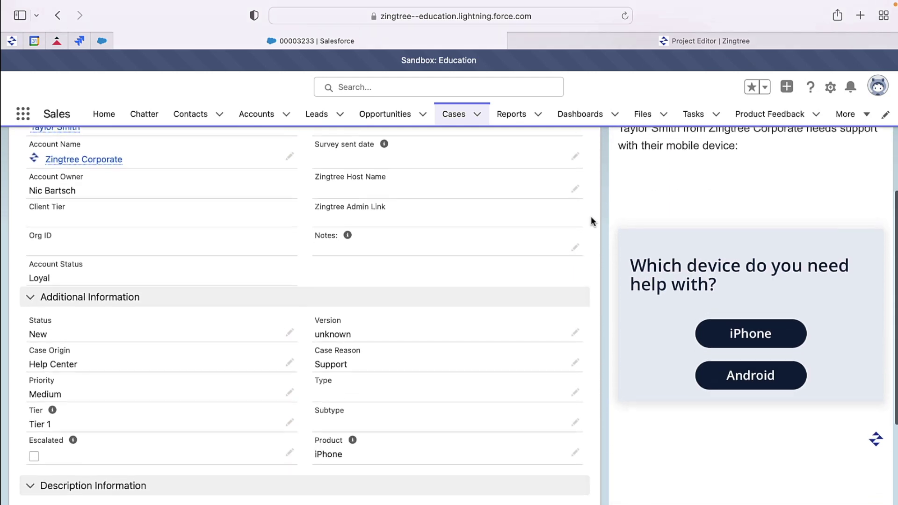
scroll(590, 219, "up", 15)
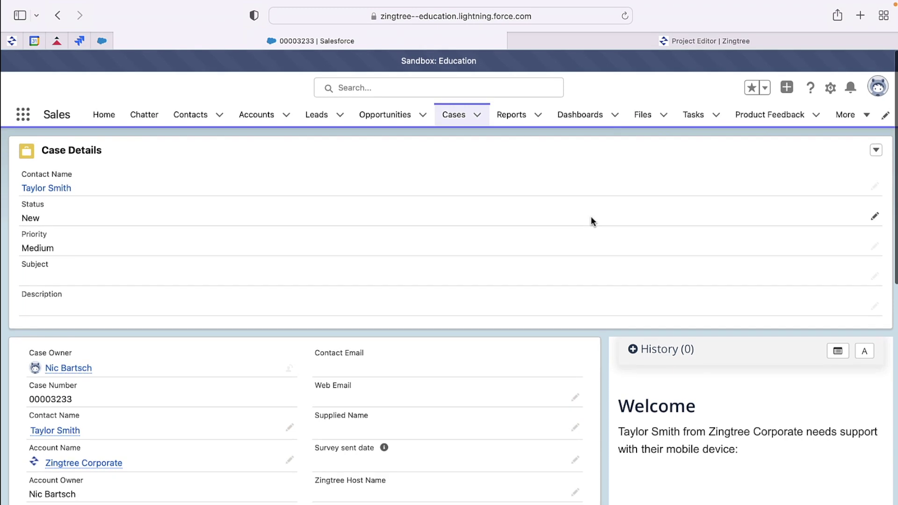
- Open the case's contact, filter the Contact fields for 'Phone', and select its API name Phone
left_click(192, 115)
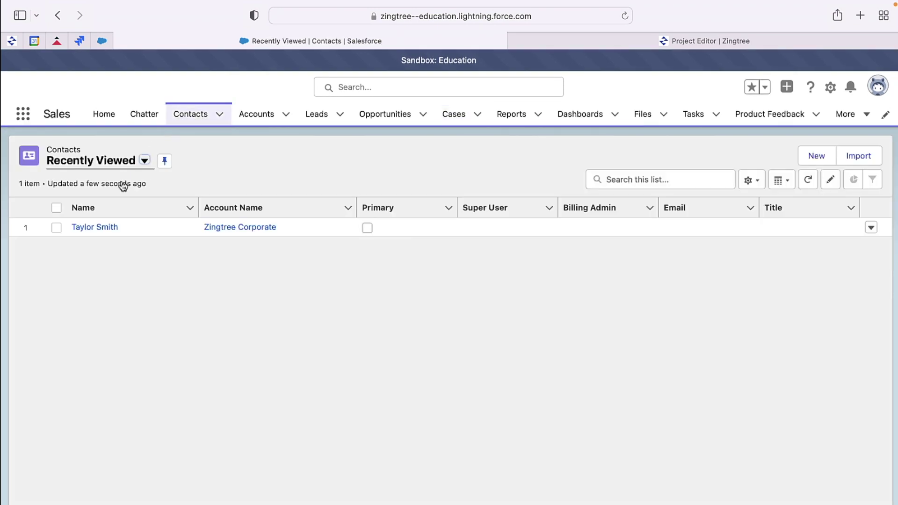
left_click(101, 226)
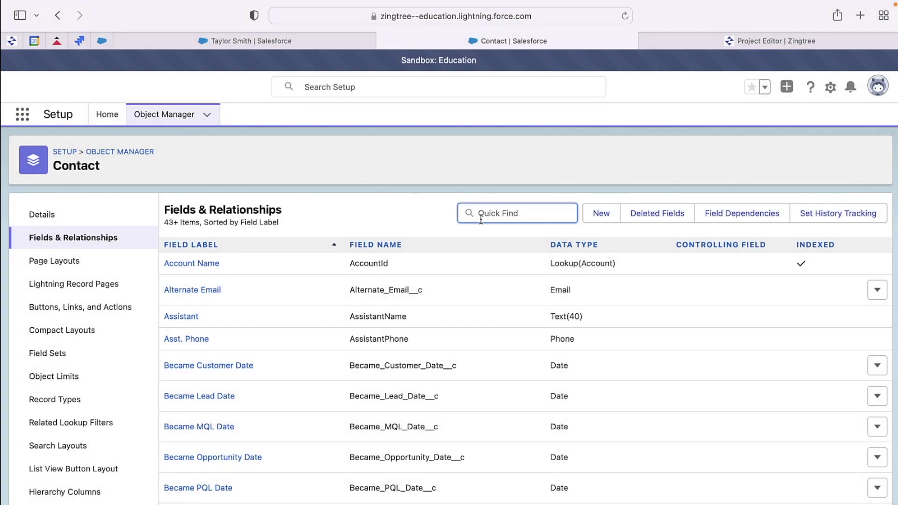
type("Phone")
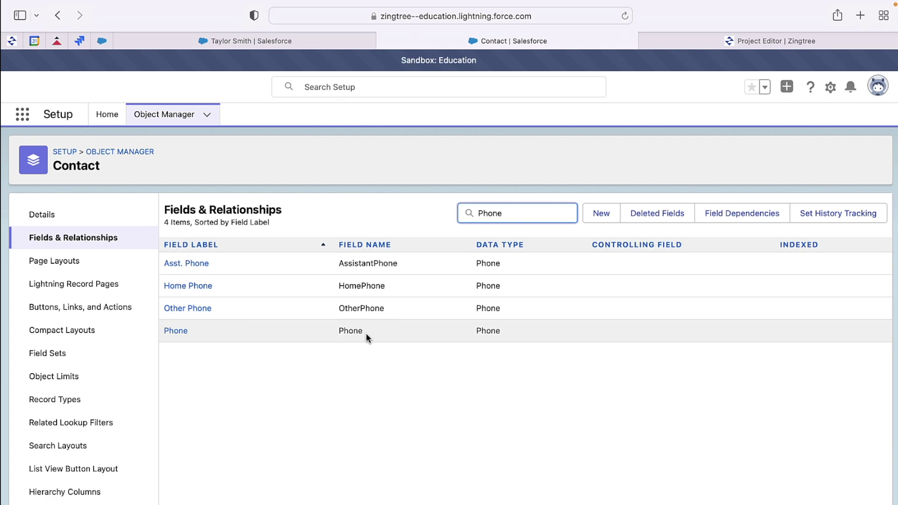
left_click_drag(366, 333, 337, 332)
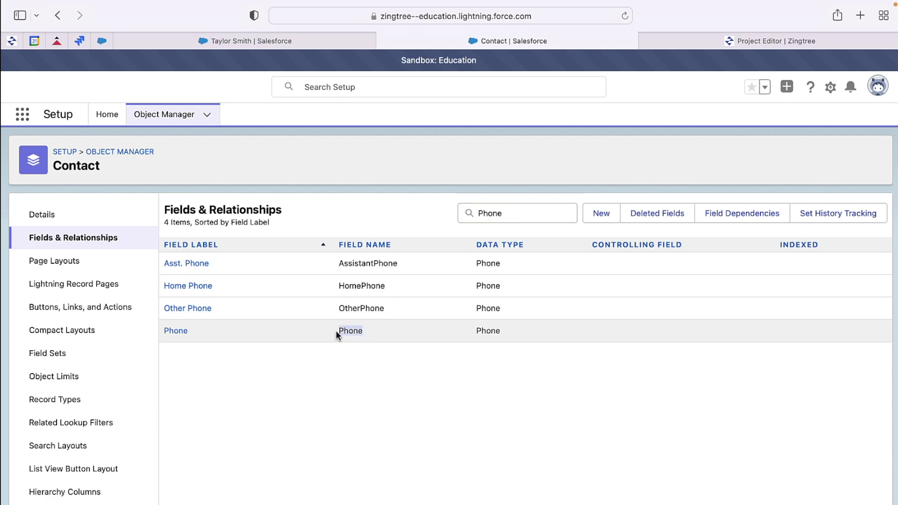
- Add a predefined Zingtree variable named sf_Contact-Phone and save it
key("ctrl+Tab")
type("sf_Contact-Phone")
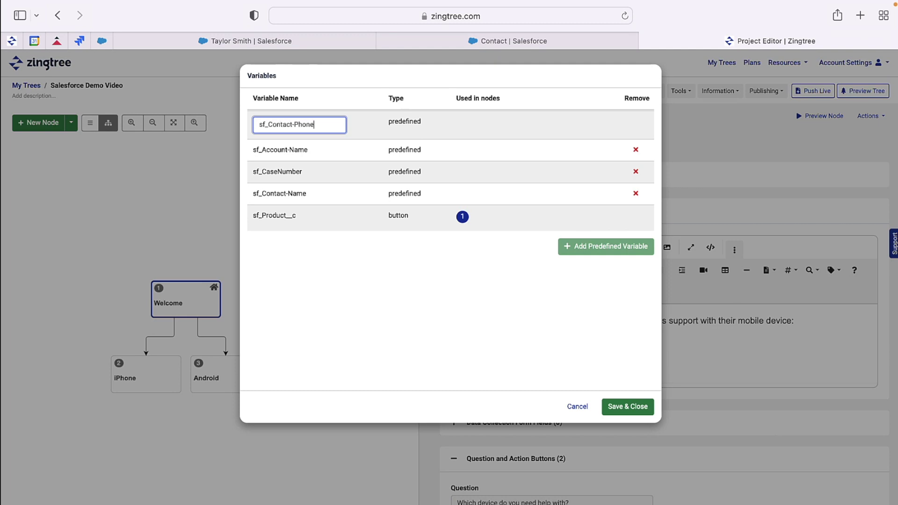
left_click(628, 408)
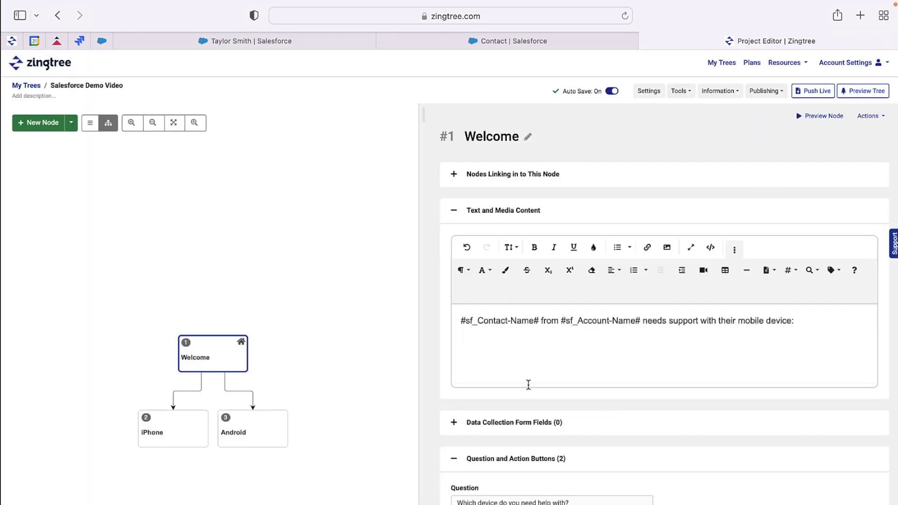
- Append 'Can you please confirm your number is #sf_Contact-Phone#' to the Welcome node
left_click(477, 357)
type("Can you please co")
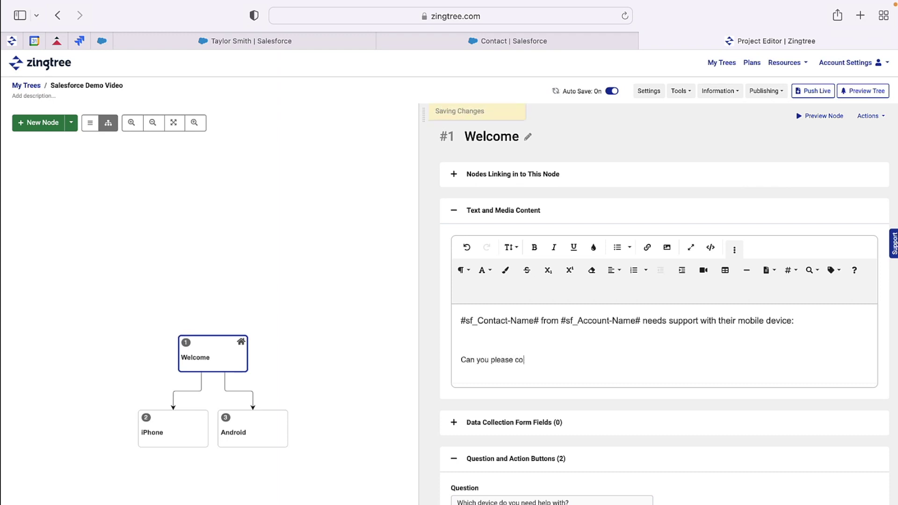
type("nfirm your number")
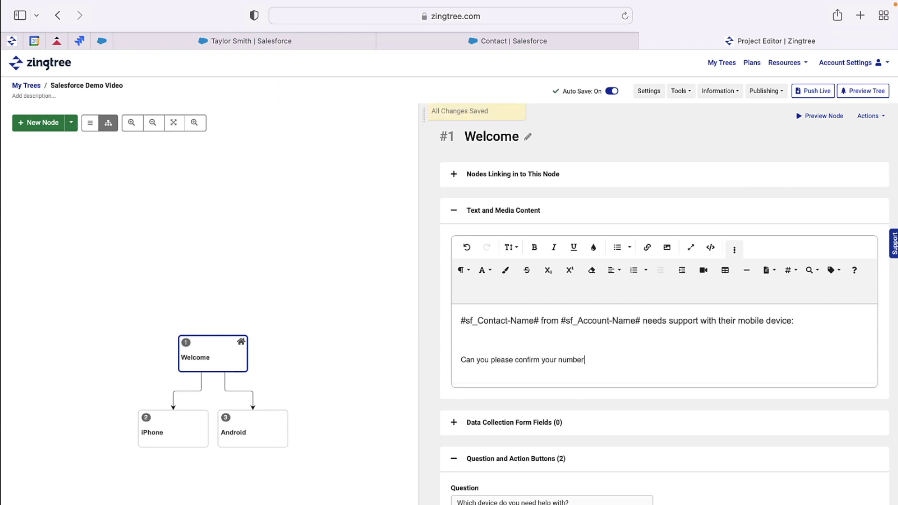
type(" is #sf")
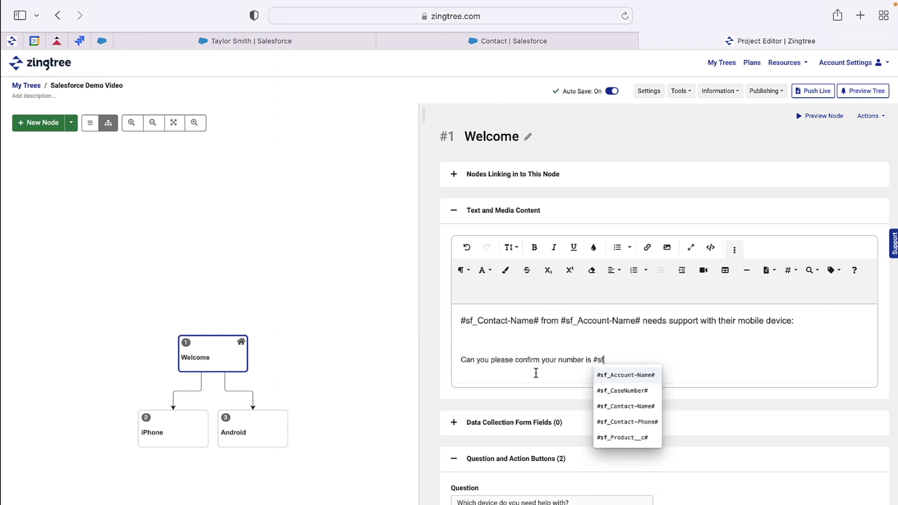
left_click(626, 422)
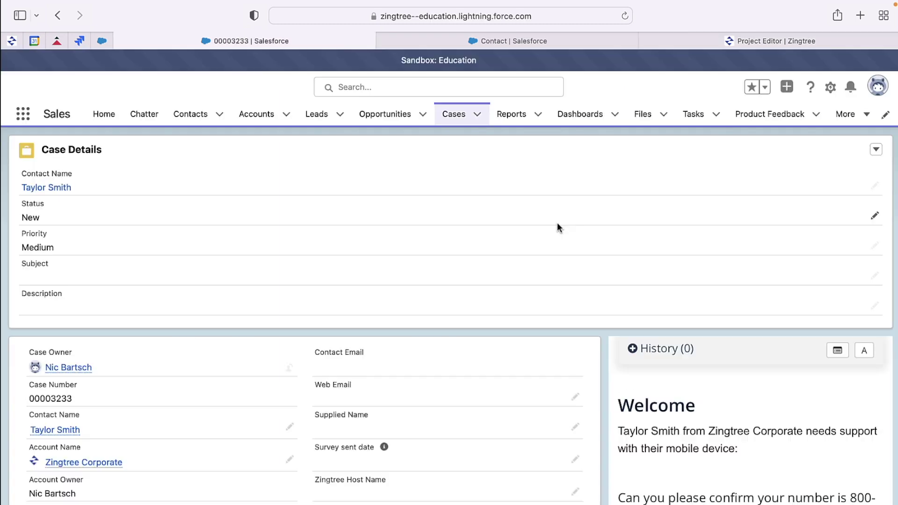
- Highlight the Case page's new Welcome sentence asking to confirm the contact's phone number
scroll(557, 223, "down", 3)
scroll(557, 224, "down", 2)
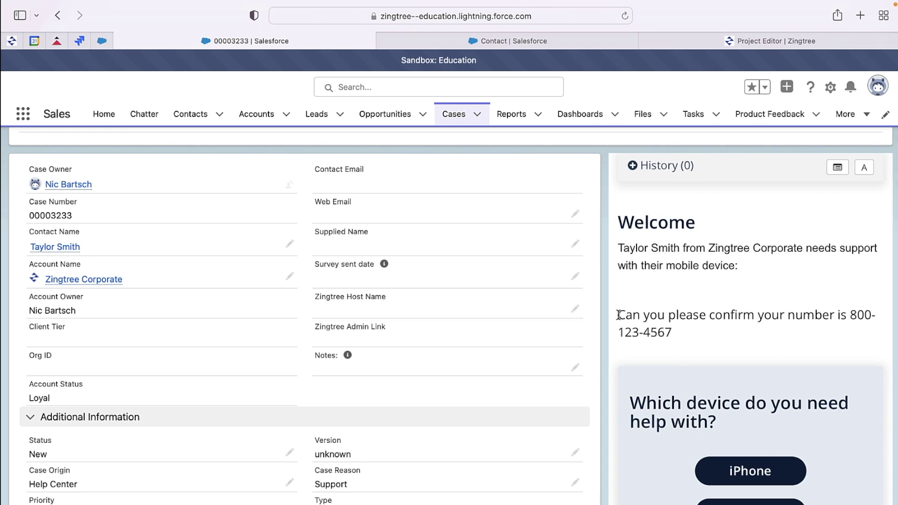
left_click_drag(620, 322, 685, 338)
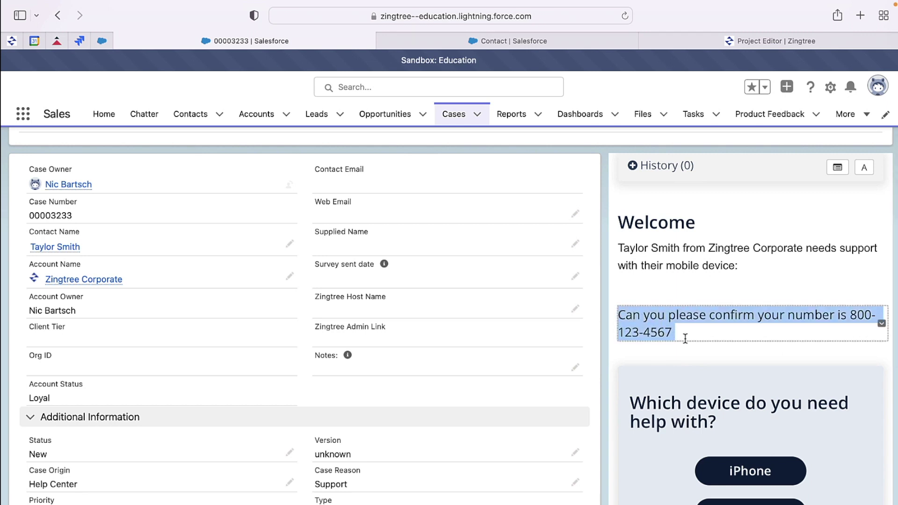
left_click(686, 349)
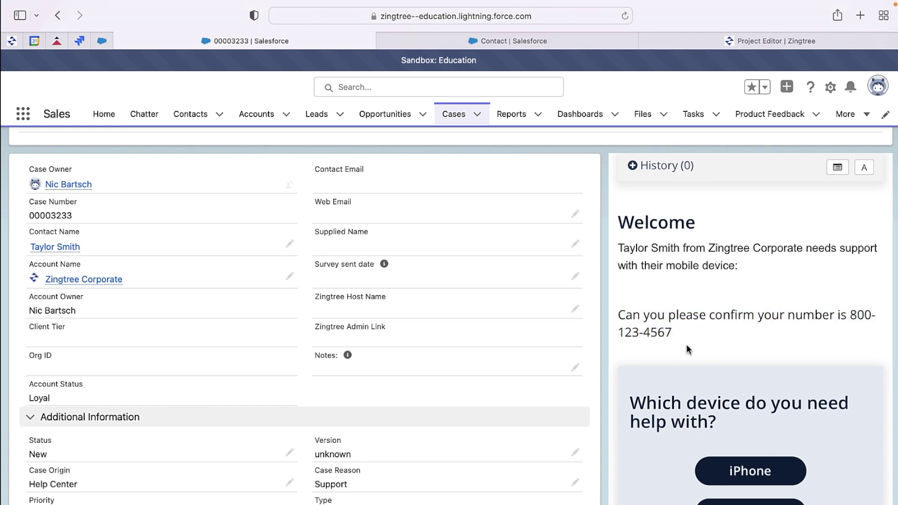